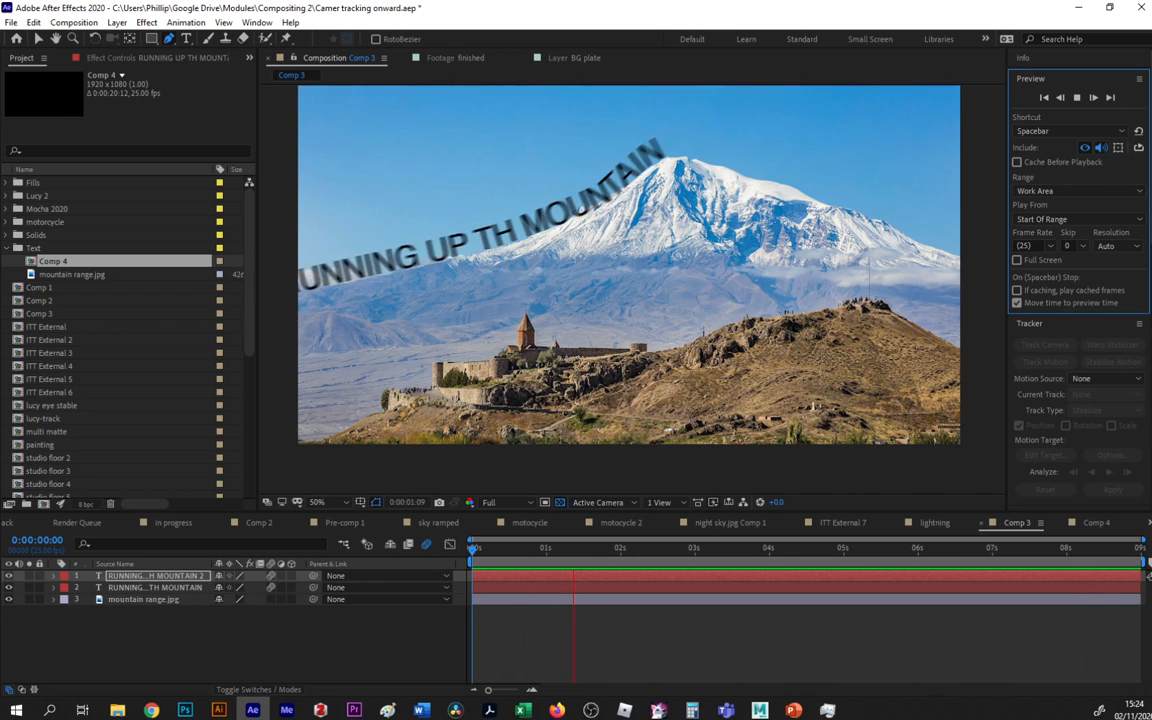
Delete both existing text layers from Comp 3 and move the current time to 0:00:03:06
key("space")
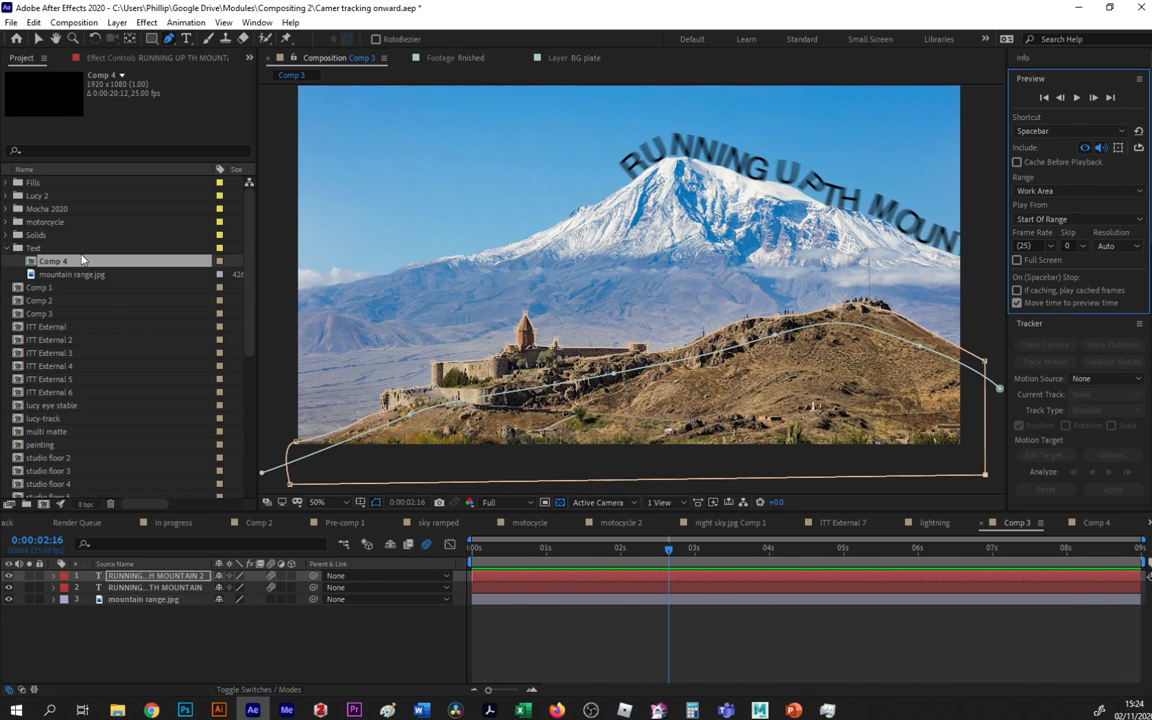
left_click(136, 588)
key("Delete")
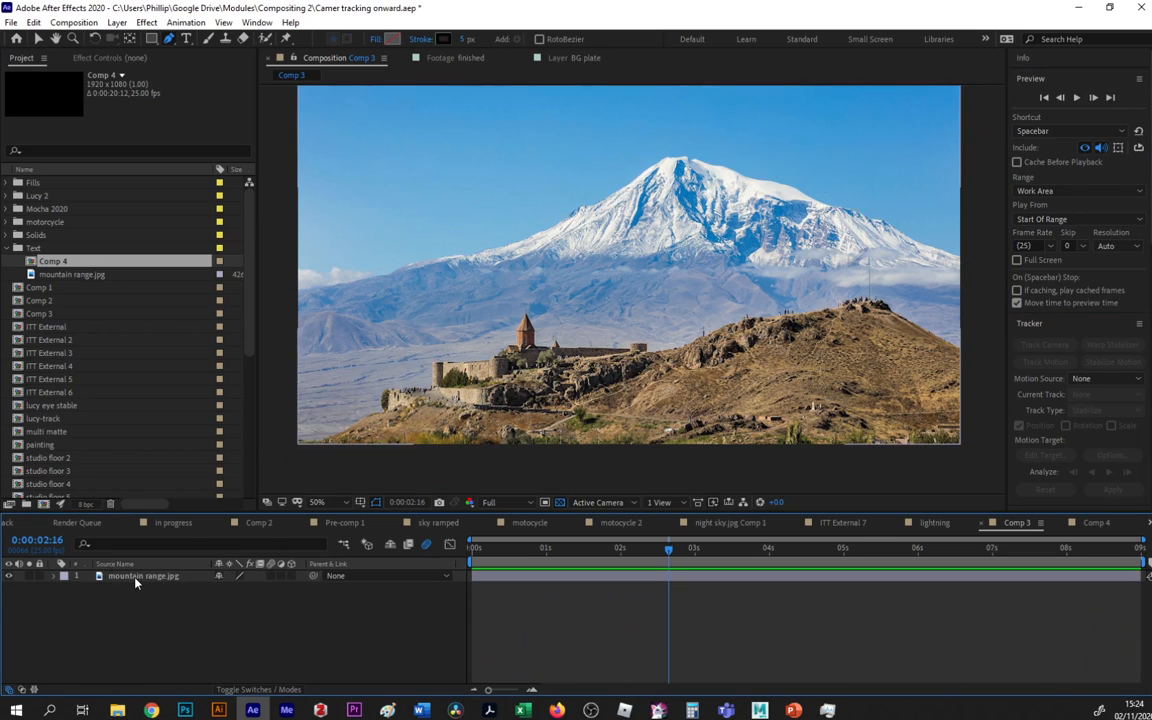
left_click(602, 548)
left_click_drag(629, 548, 705, 557)
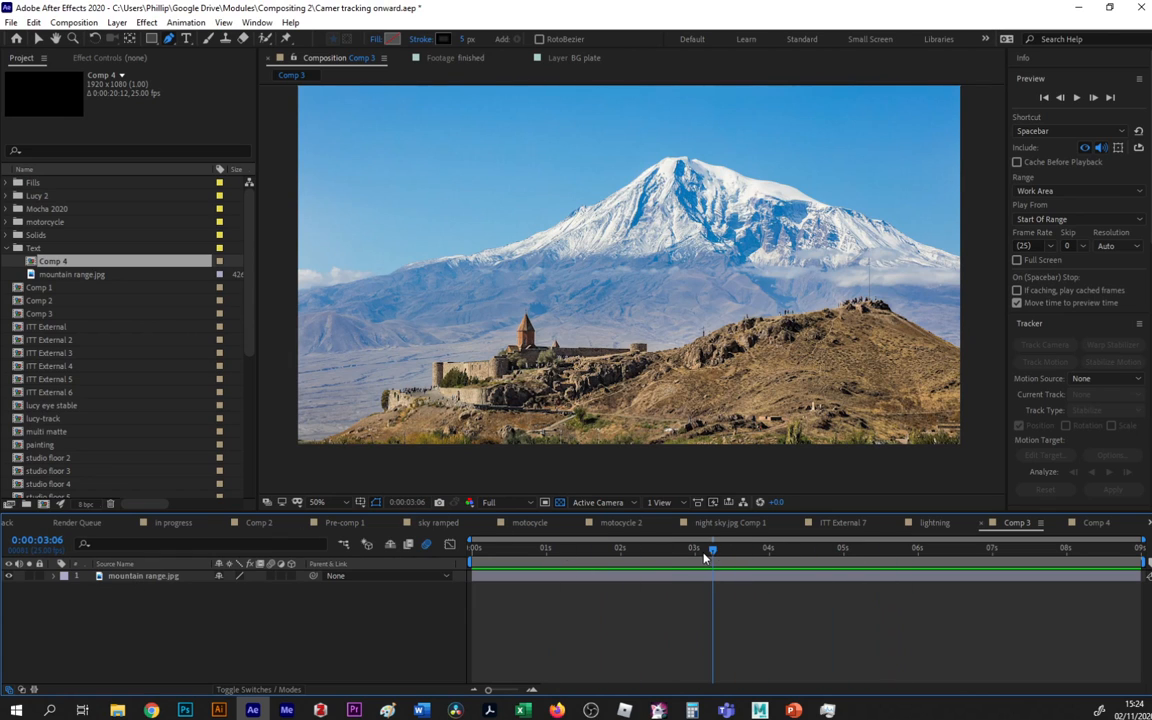
Add a horizontal text layer reading "RUNNING UP THE MOUNTAIN" over the mountain image
left_click(187, 39)
left_click(399, 262)
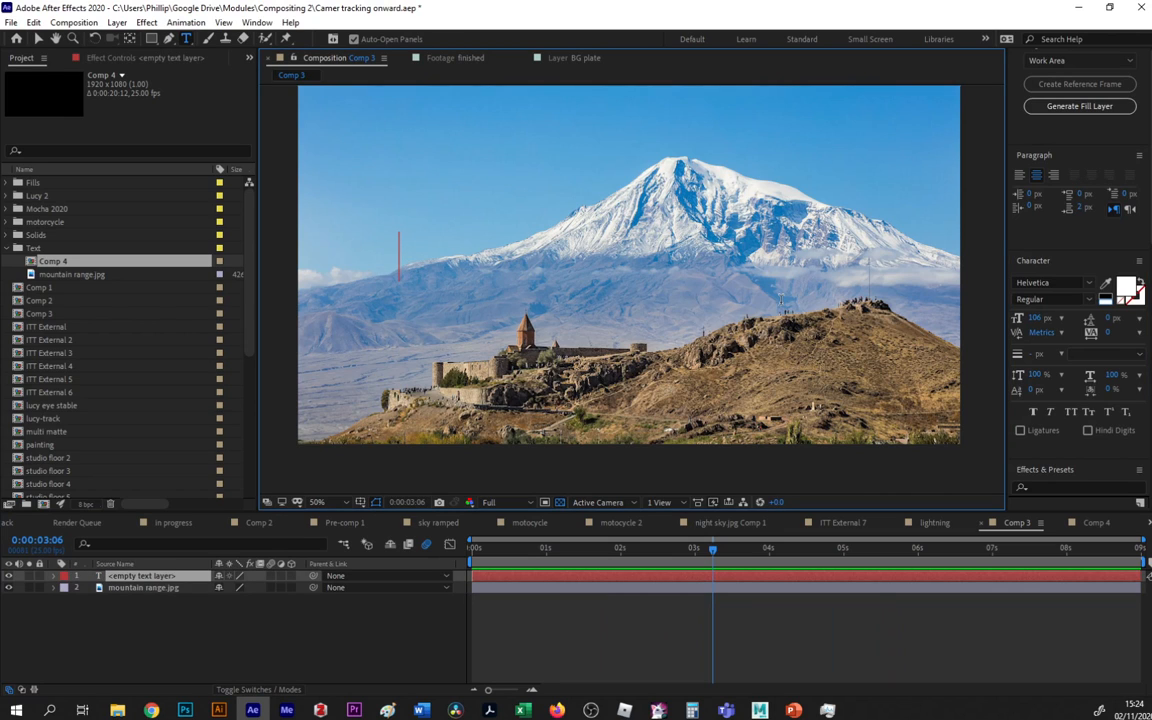
type("RUNNING UP ")
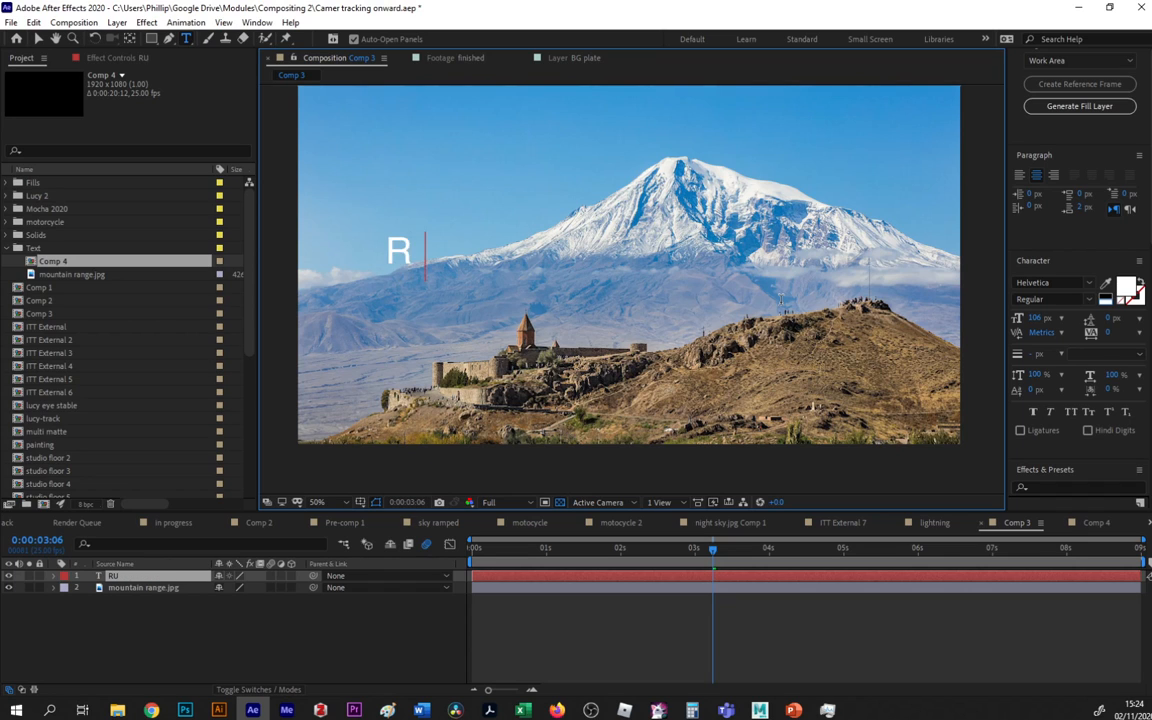
type("THE MOUNTAIN")
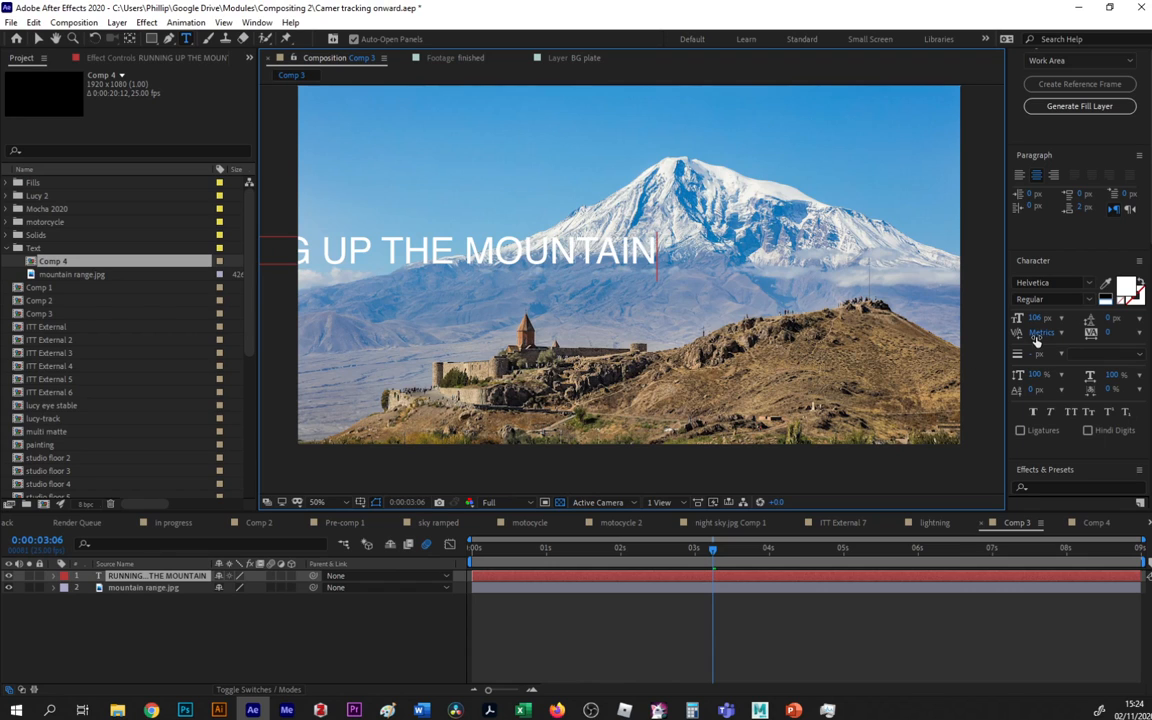
Format the whole text in black at 48 px and move it fully into the frame above the mountain's left slope
key("ctrl+a")
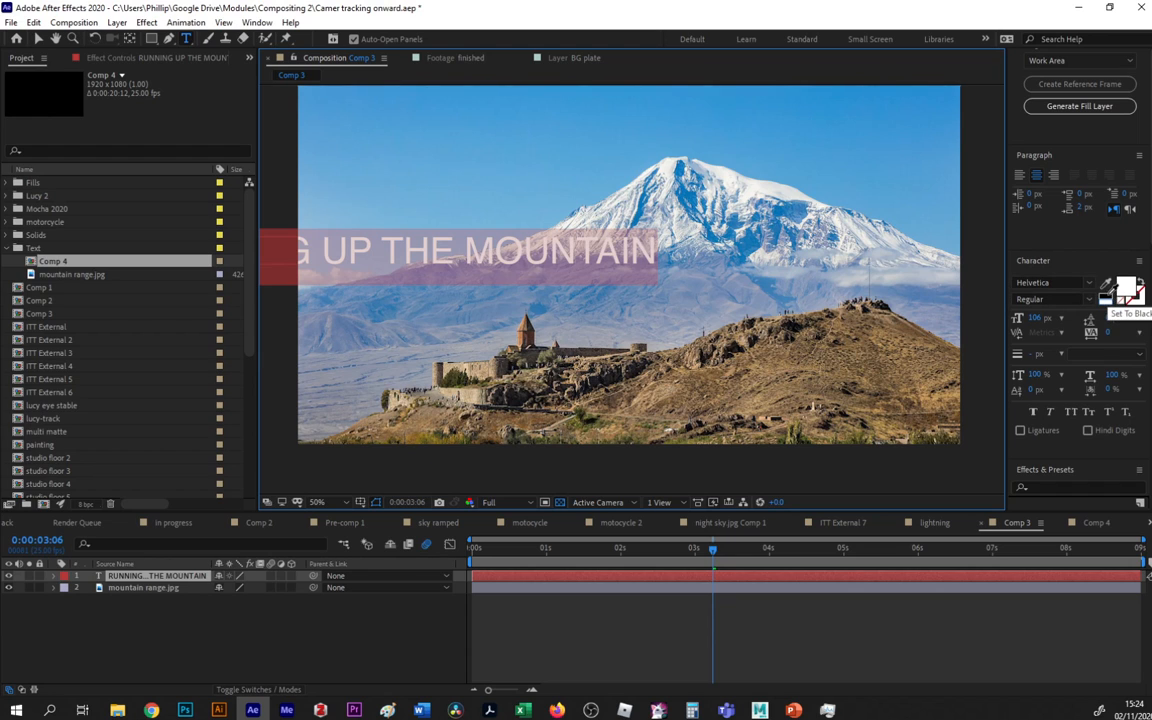
left_click(1105, 299)
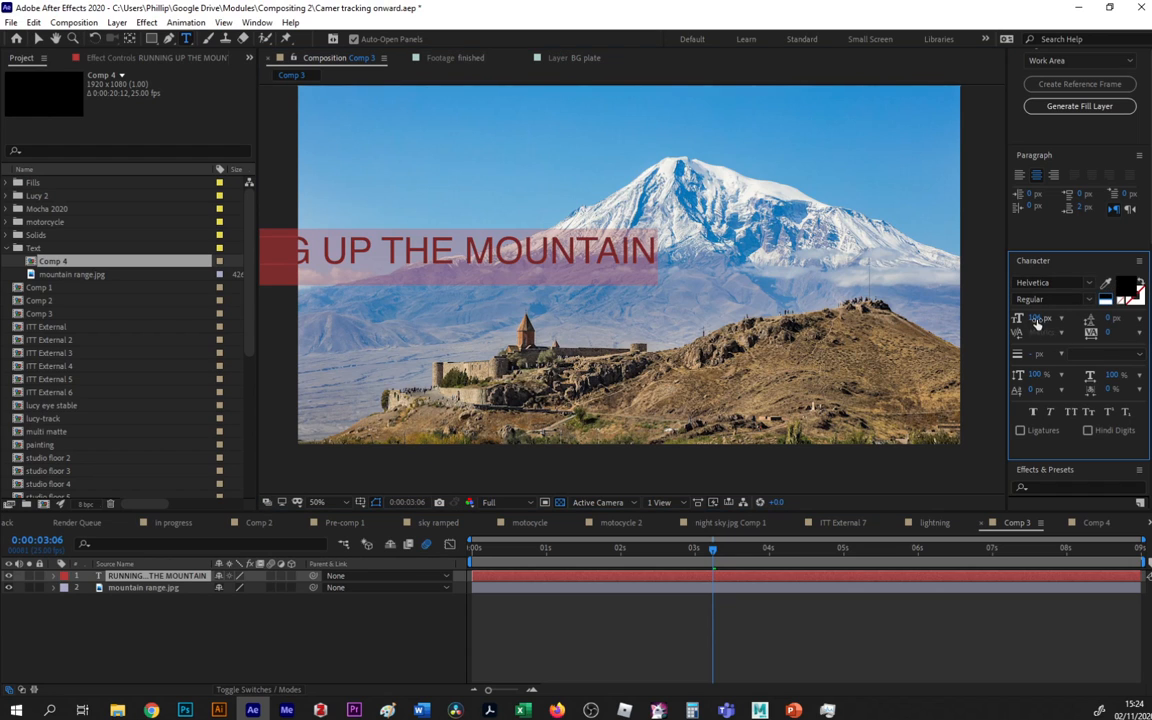
left_click_drag(1037, 323, 998, 323)
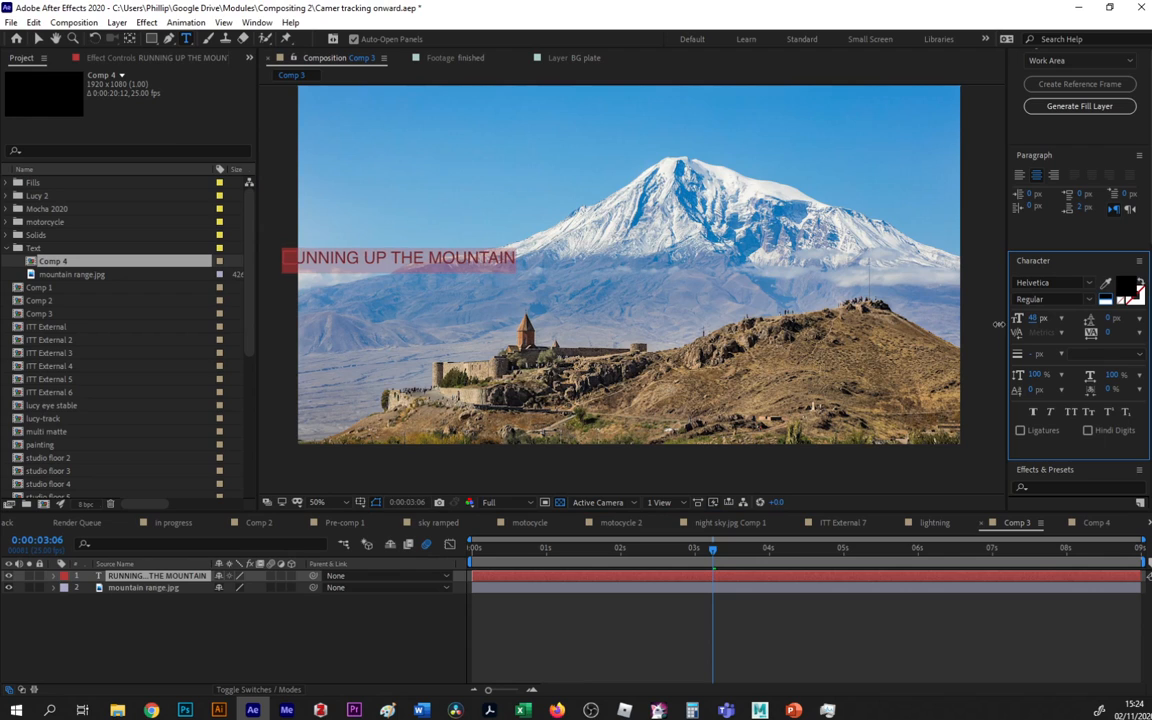
left_click(38, 38)
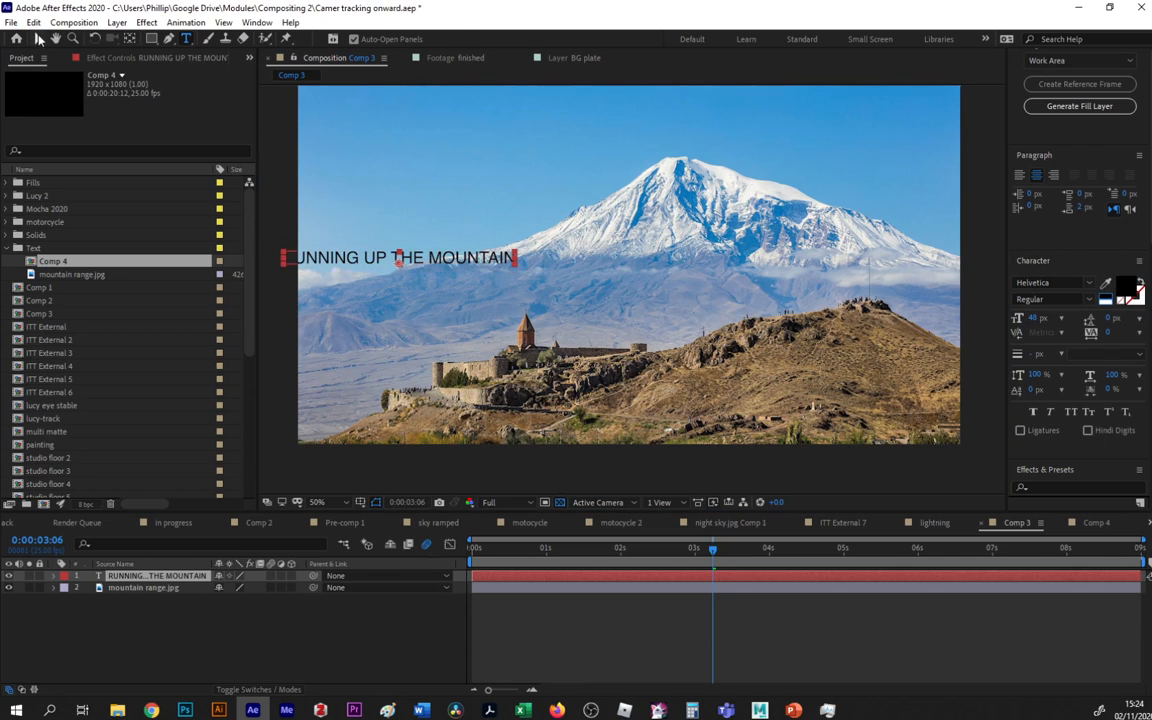
left_click_drag(375, 265, 478, 240)
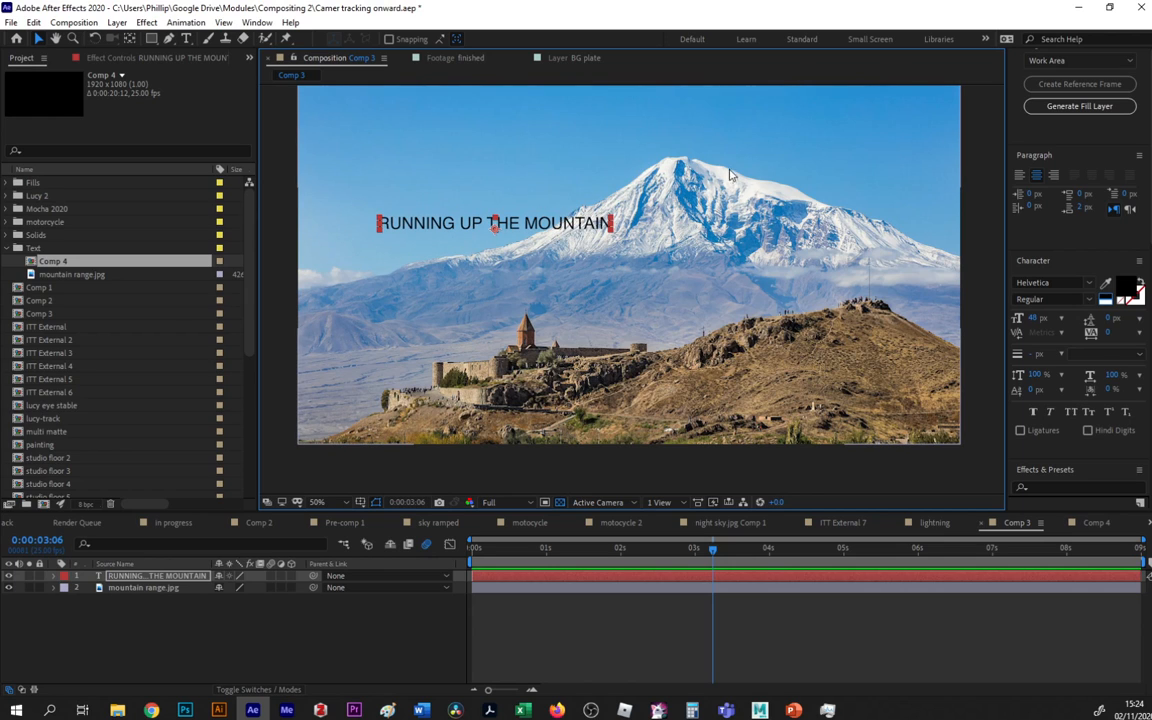
Start a Pen mask path on the text layer, from just outside the frame's left edge along the lower left slope, refining its curve
left_click(185, 578)
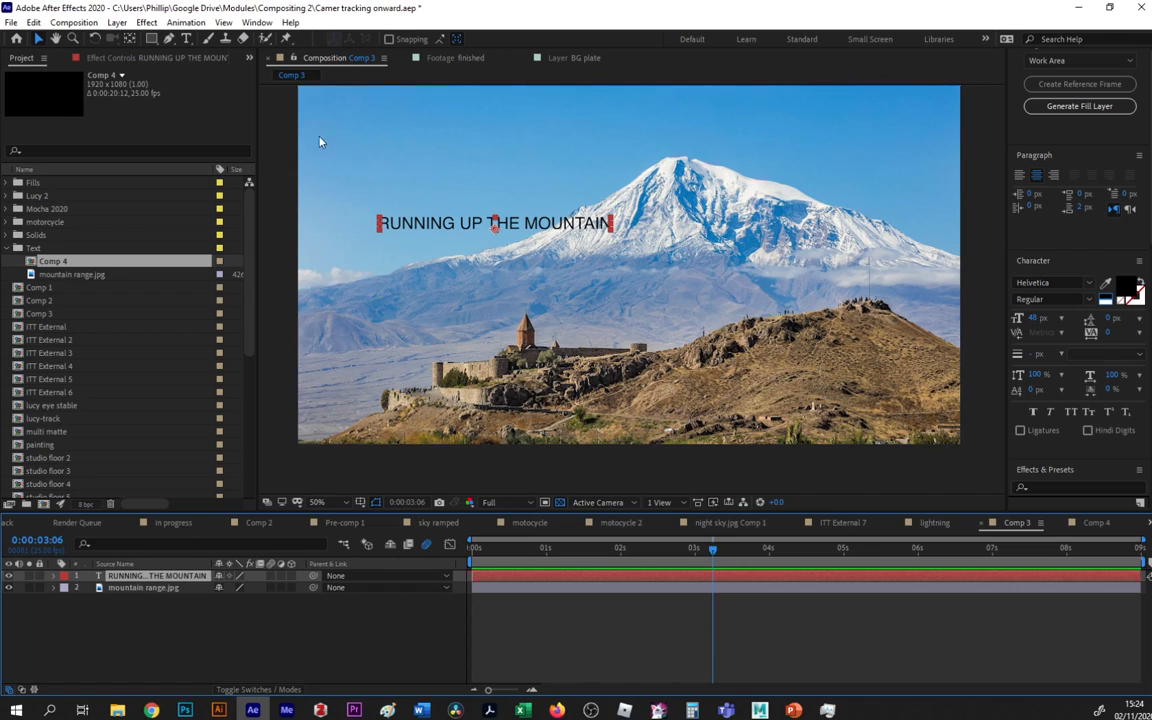
left_click(169, 39)
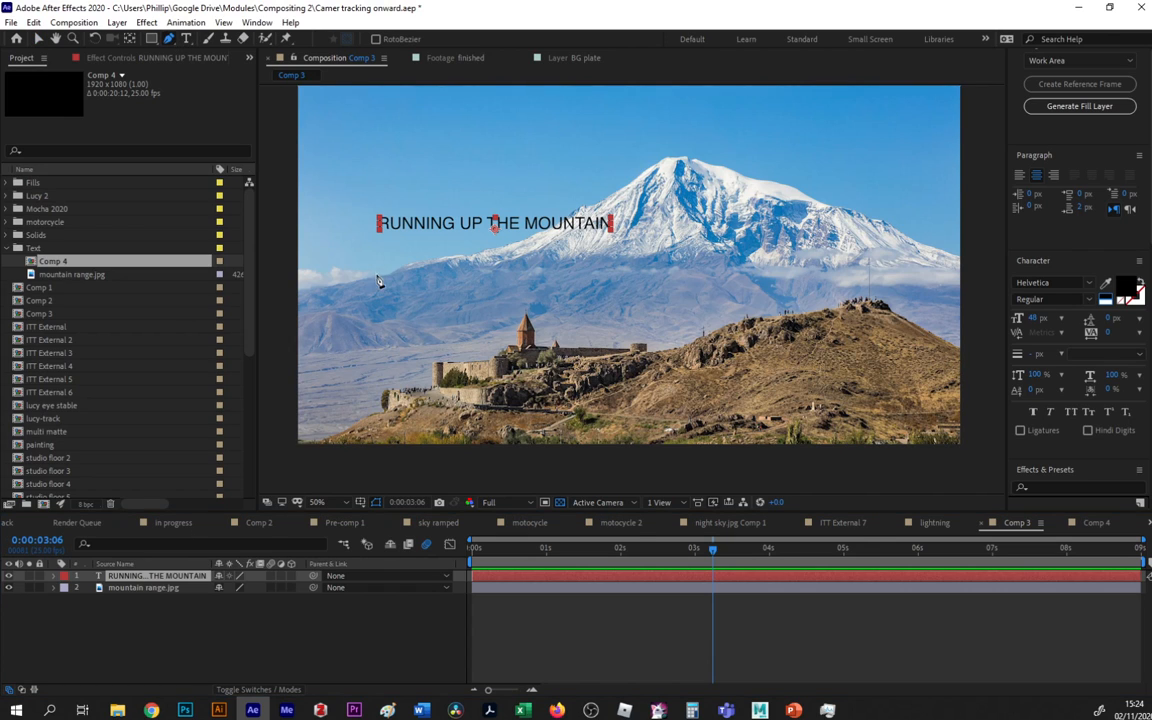
left_click(286, 292)
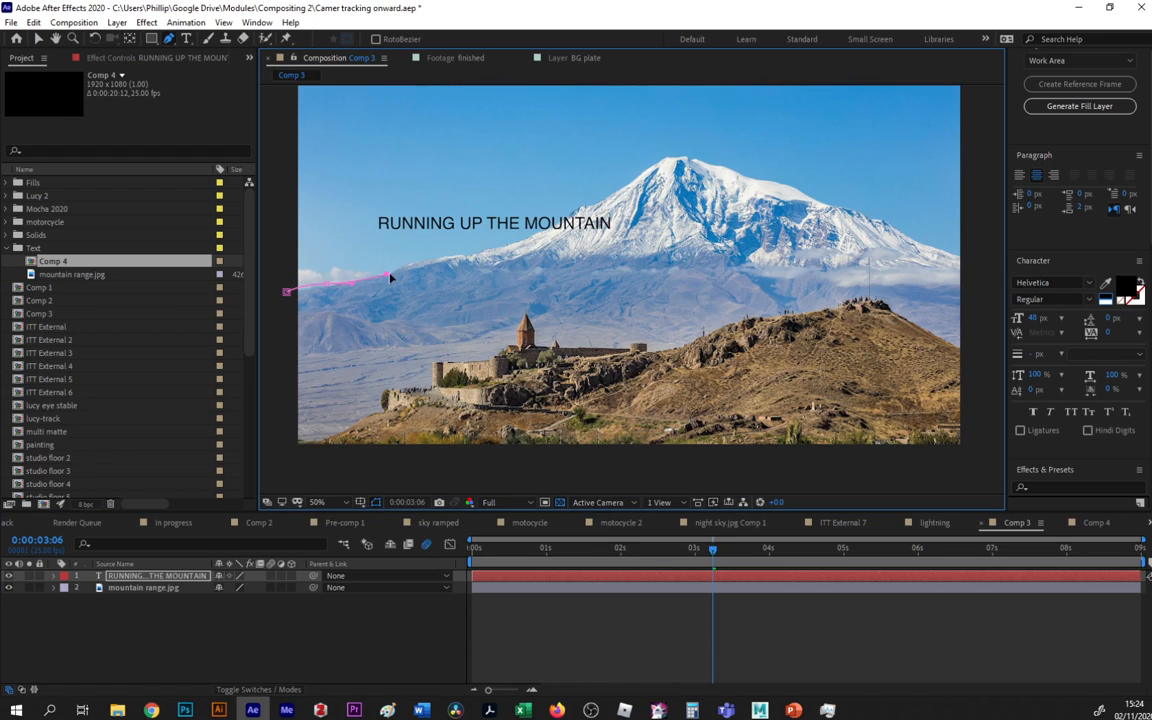
left_click(484, 253)
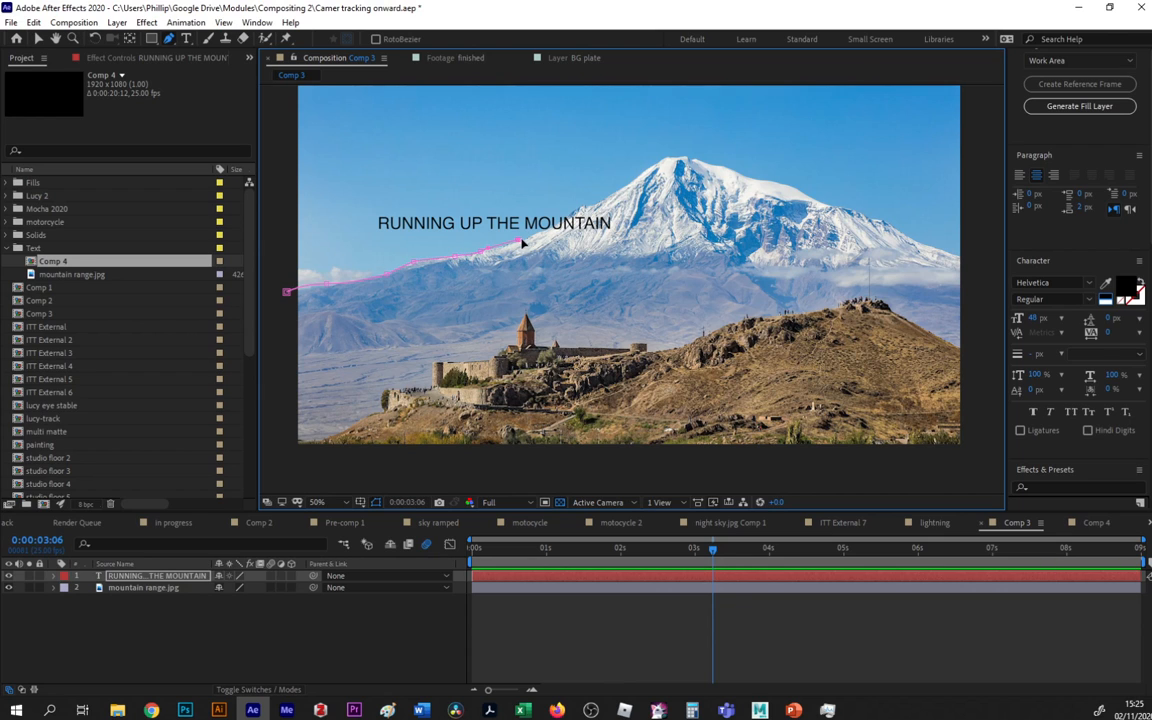
left_click_drag(521, 240, 525, 238)
scroll(505, 249, "up", 2)
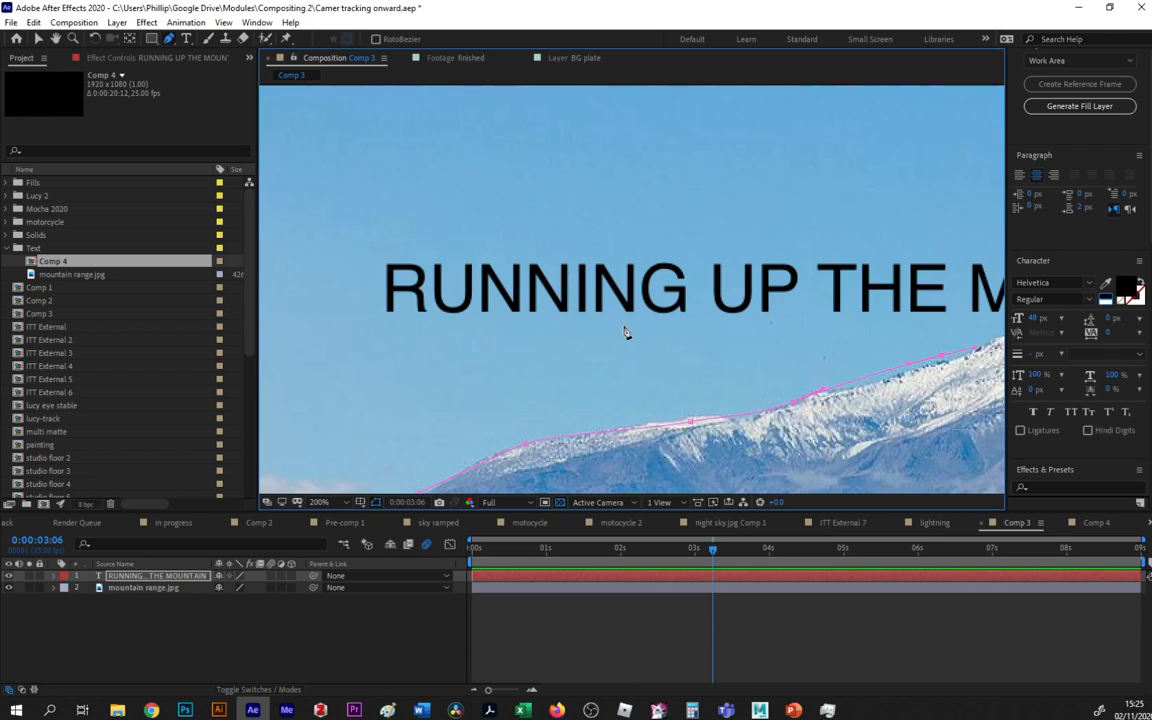
left_click_drag(689, 421, 691, 417)
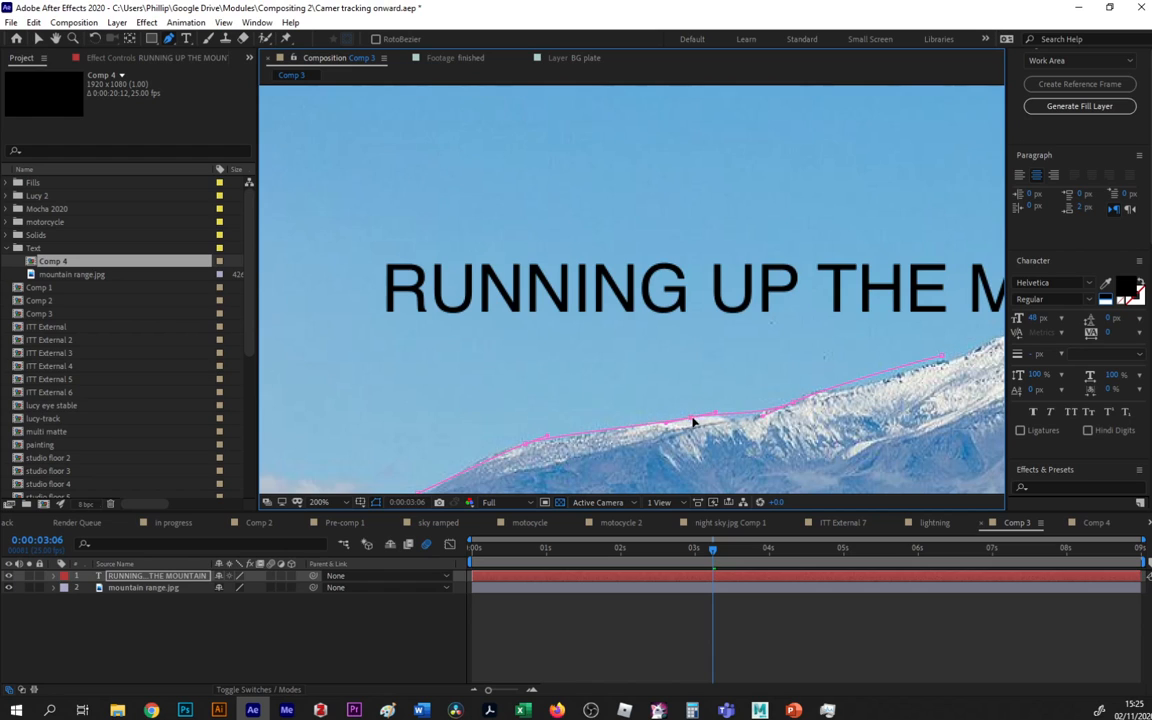
left_click_drag(761, 416, 741, 420)
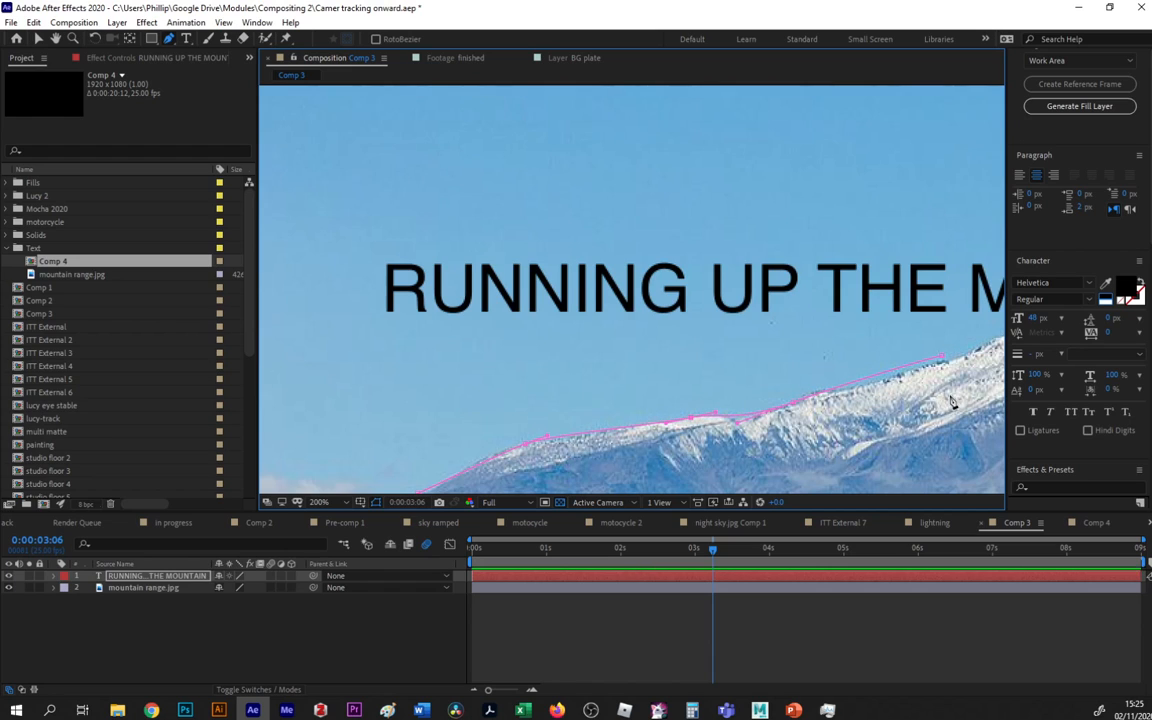
Continue the mask path up the steep left ridge and over the mountain's summit
left_click_drag(949, 398, 607, 381)
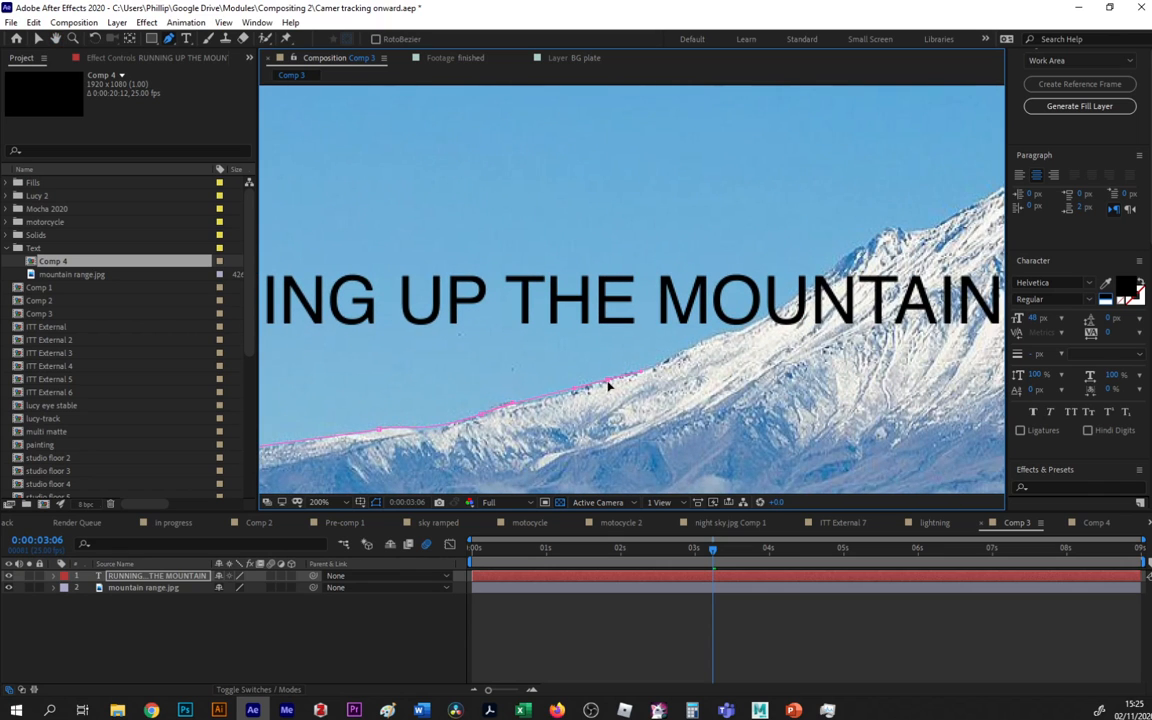
left_click_drag(799, 359, 656, 394)
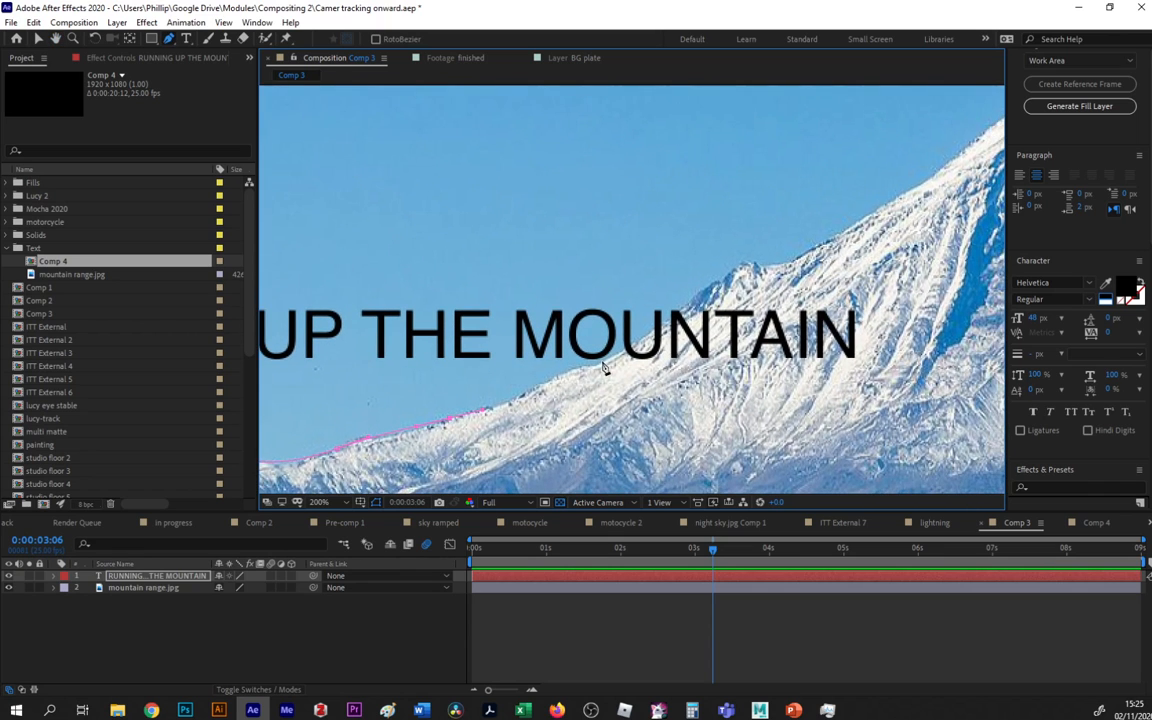
left_click_drag(603, 361, 571, 369)
left_click_drag(696, 299, 778, 262)
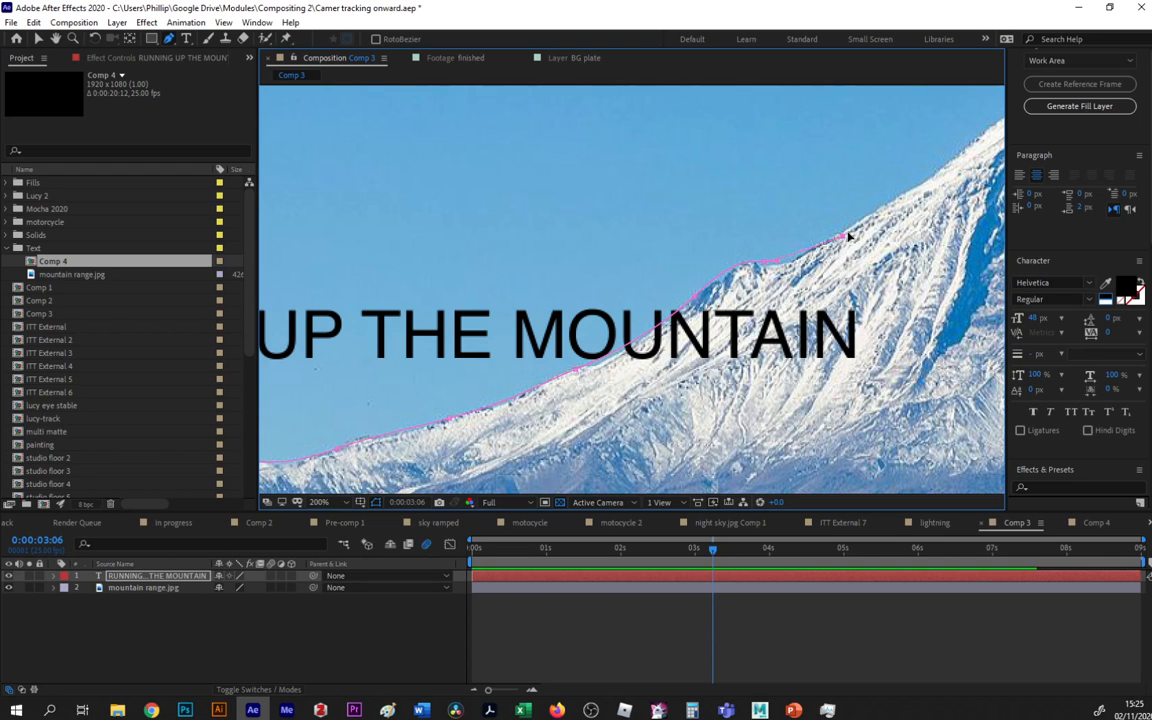
left_click_drag(869, 221, 553, 417)
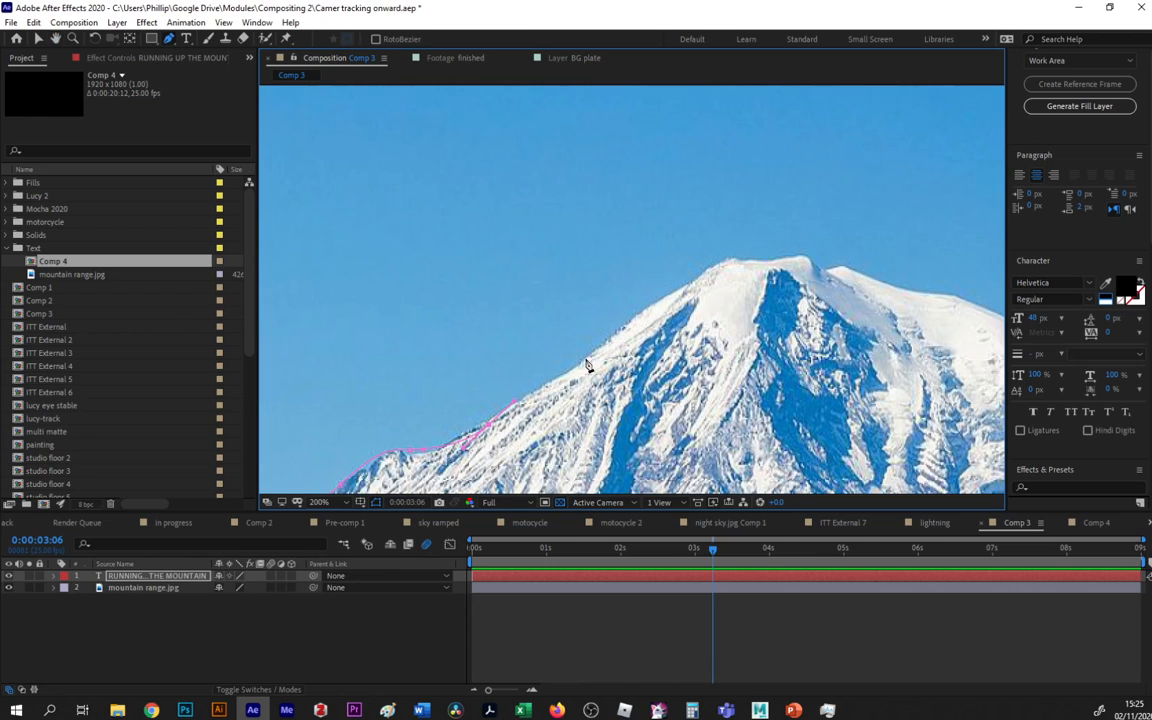
left_click_drag(586, 355, 596, 341)
left_click_drag(685, 285, 819, 263)
left_click(879, 279)
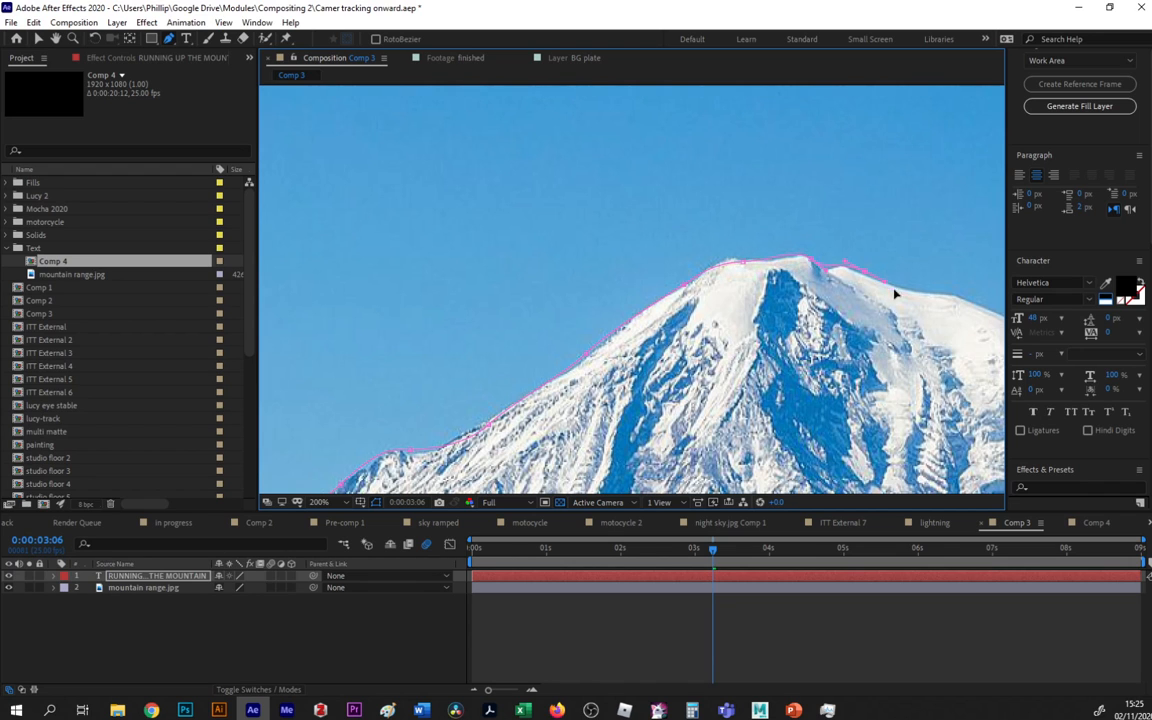
Extend the mask path from the summit down the upper right ridge, following its snowy shoulder
left_click_drag(895, 293, 665, 247)
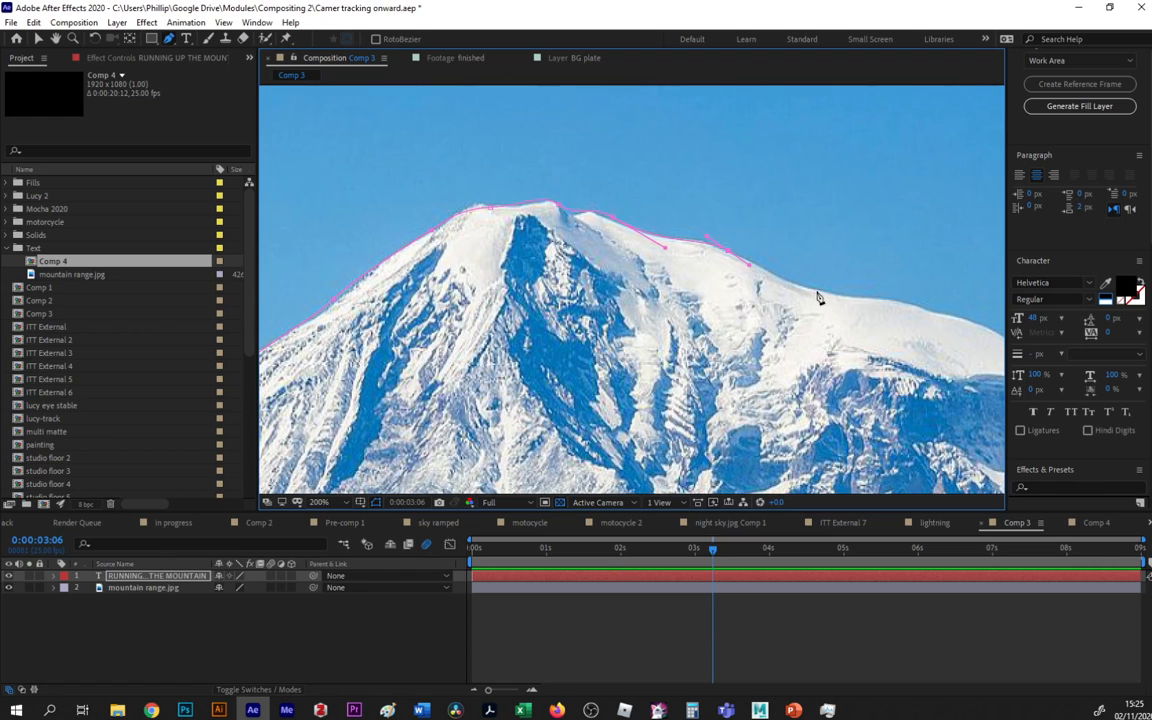
left_click_drag(816, 290, 832, 292)
left_click_drag(910, 303, 925, 306)
left_click_drag(960, 318, 459, 154)
left_click_drag(497, 166, 512, 174)
left_click_drag(557, 203, 573, 212)
left_click_drag(698, 247, 716, 251)
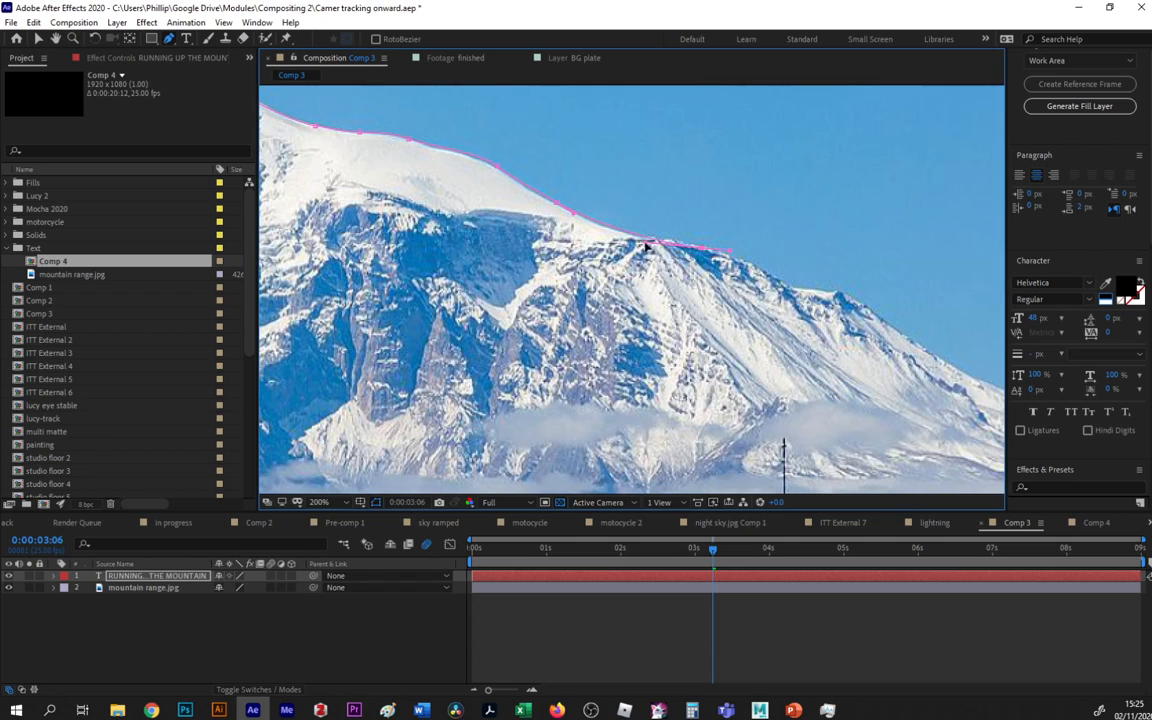
Finish the open mask path down the lower right slope, ending just past the frame's right edge
left_click(785, 283)
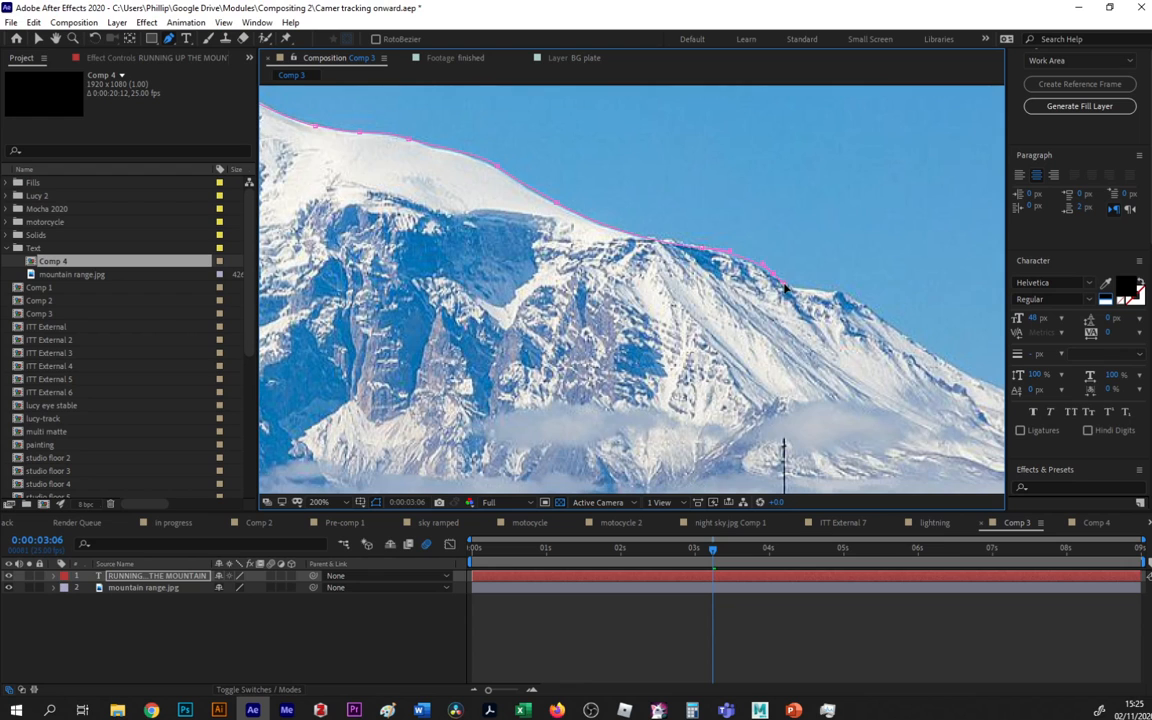
left_click(835, 289)
left_click_drag(857, 304, 872, 315)
left_click_drag(886, 370, 527, 220)
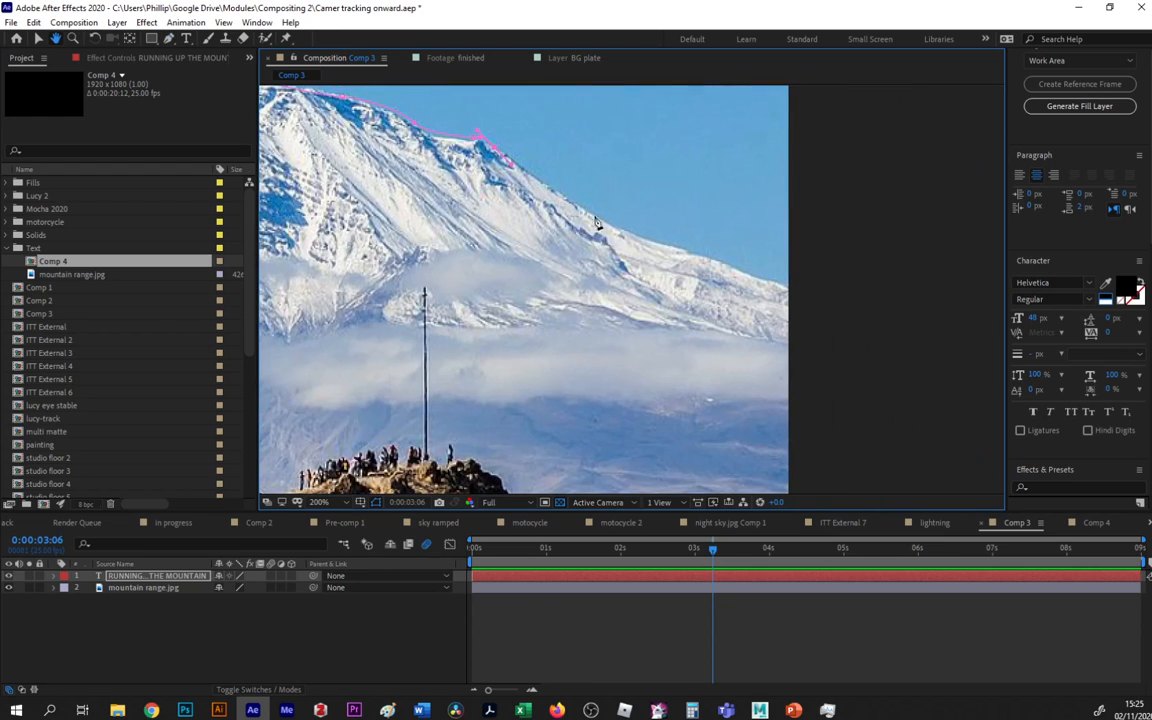
left_click_drag(628, 227, 644, 236)
left_click_drag(718, 264, 829, 299)
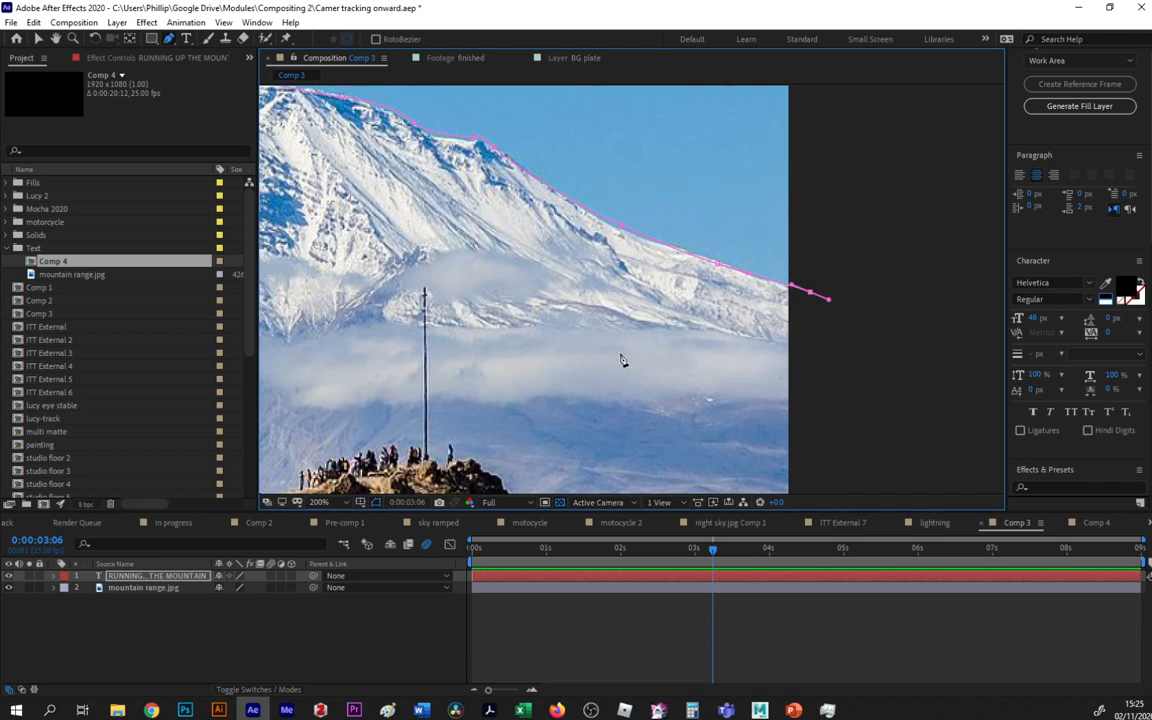
Set the text layer's path option to Mask 1 so the text follows the ridge line
scroll(620, 360, "down", 4)
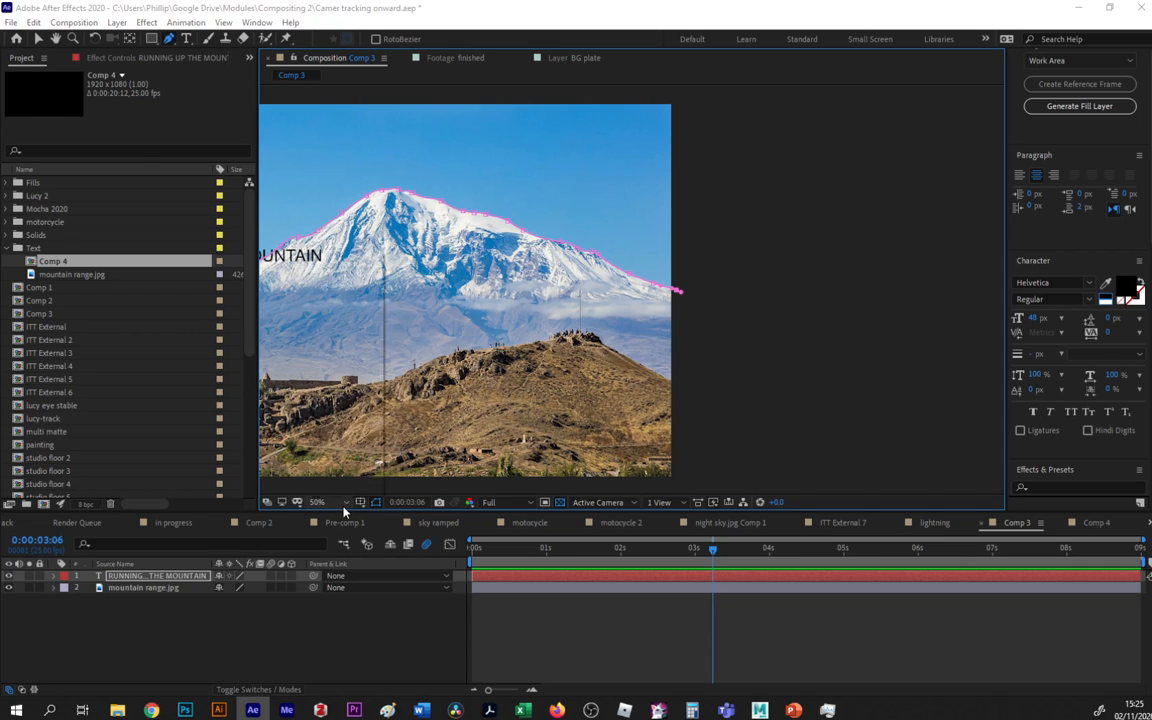
left_click(316, 502)
left_click(340, 264)
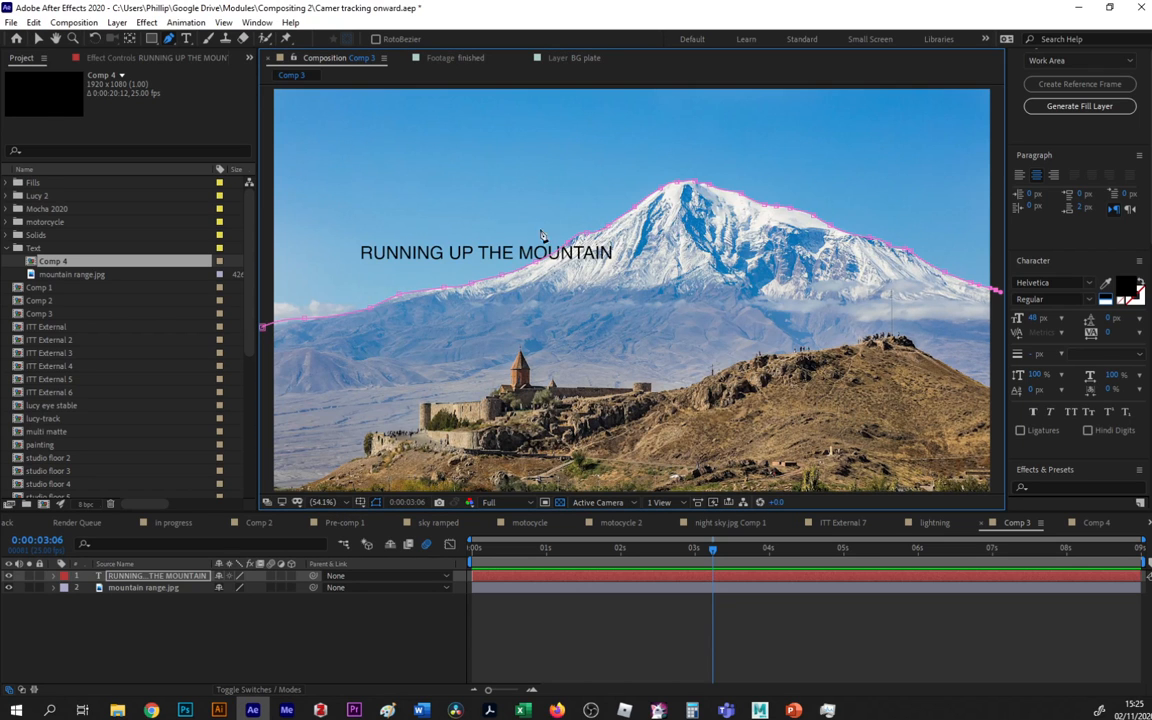
scroll(568, 326, "down", 3)
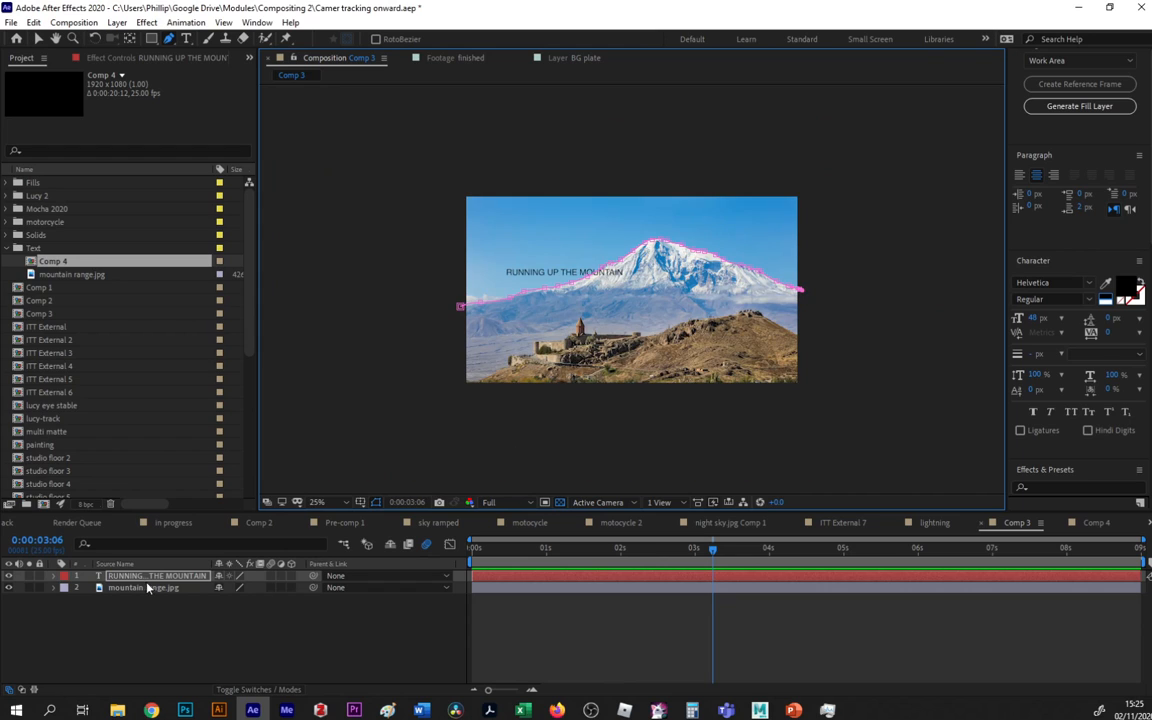
left_click(145, 577)
left_click(53, 577)
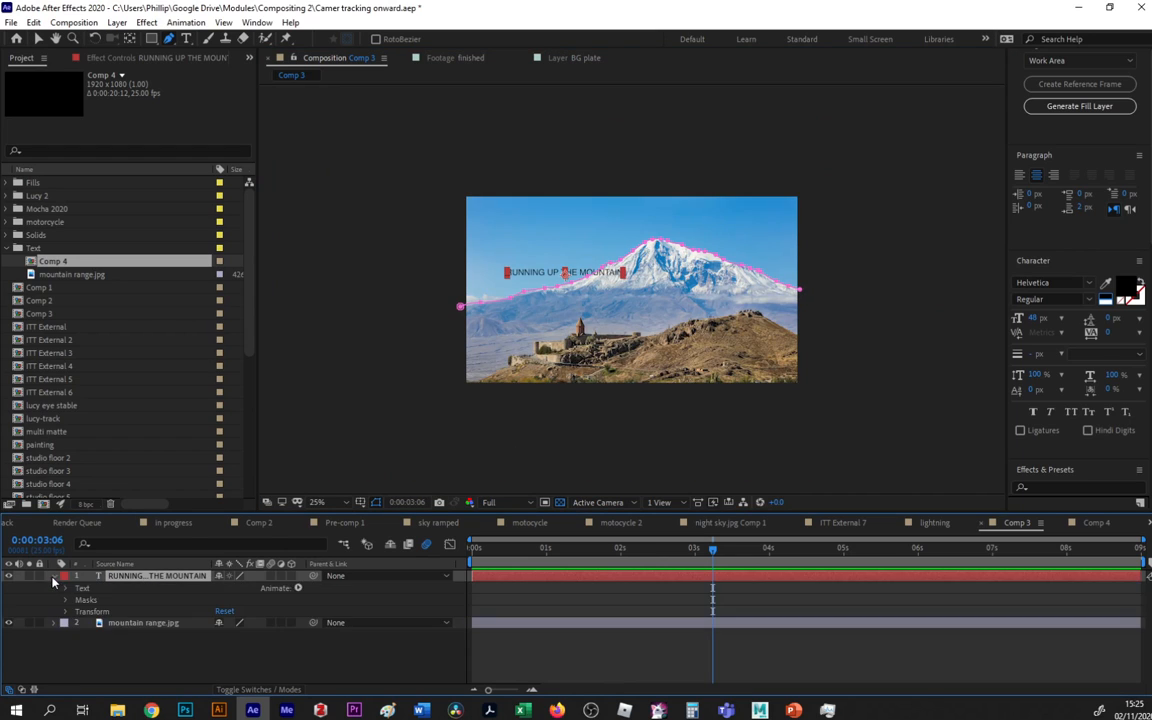
left_click(65, 589)
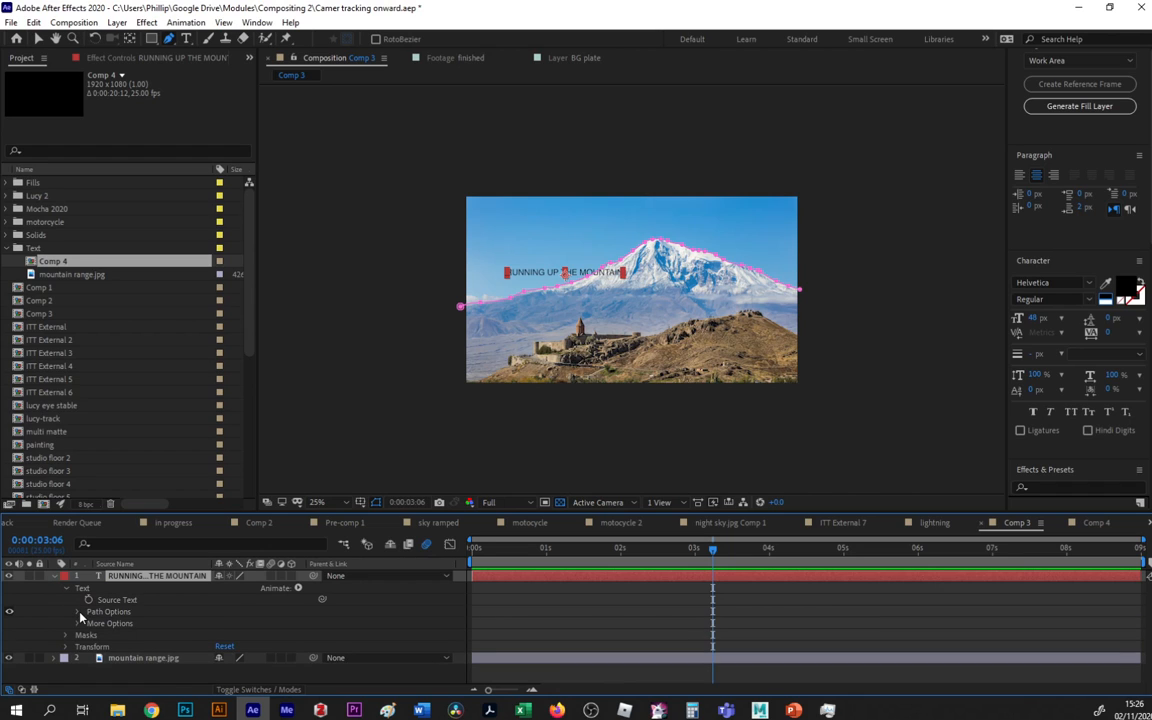
left_click(78, 612)
left_click(243, 623)
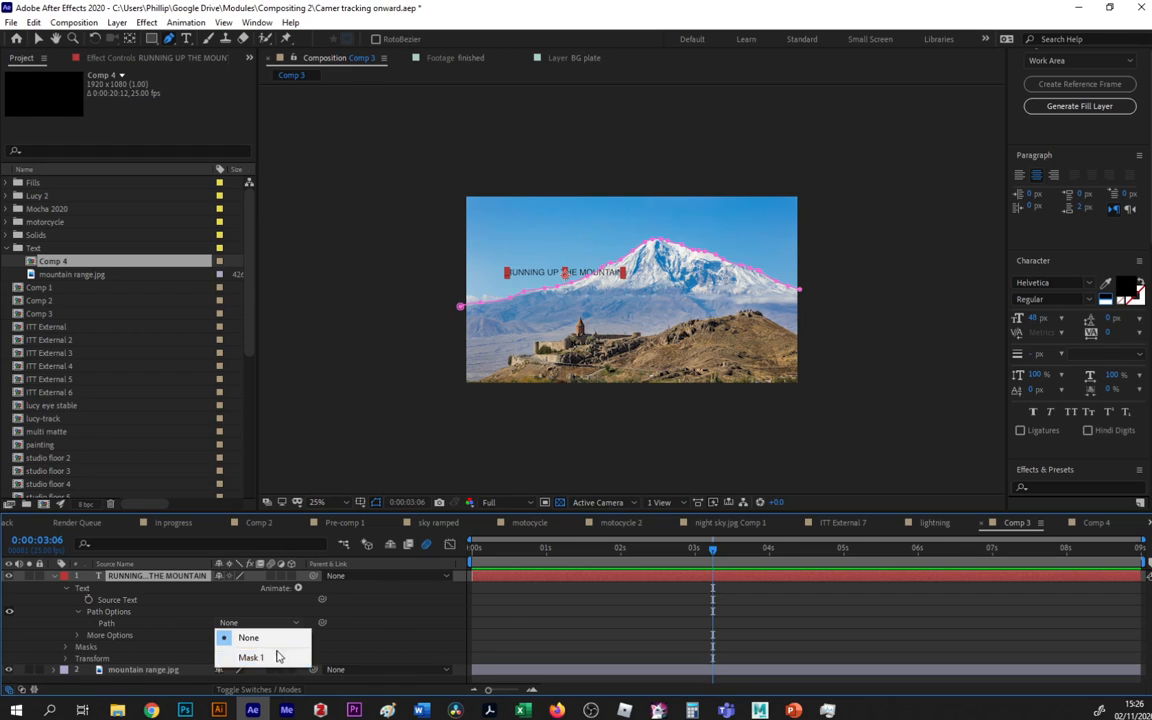
left_click(274, 658)
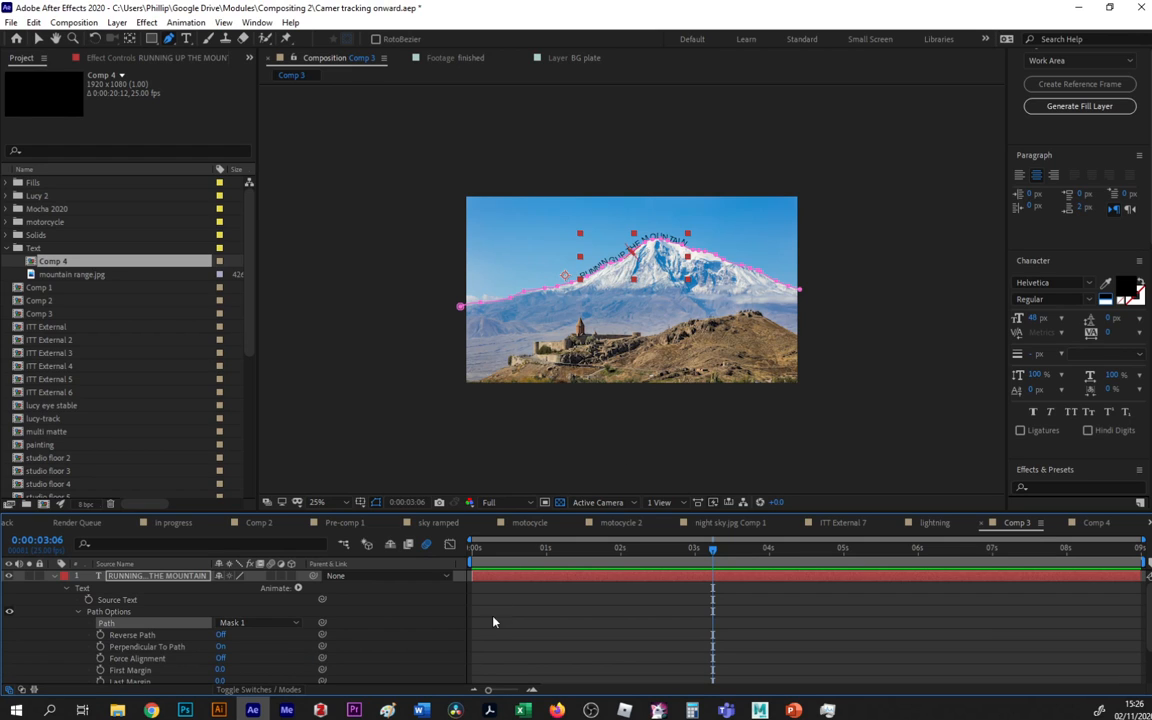
Keyframe the mountain text's First Margin at the start of the timeline with a value of -1590, placing it off-frame before the path
left_click_drag(713, 557, 689, 550)
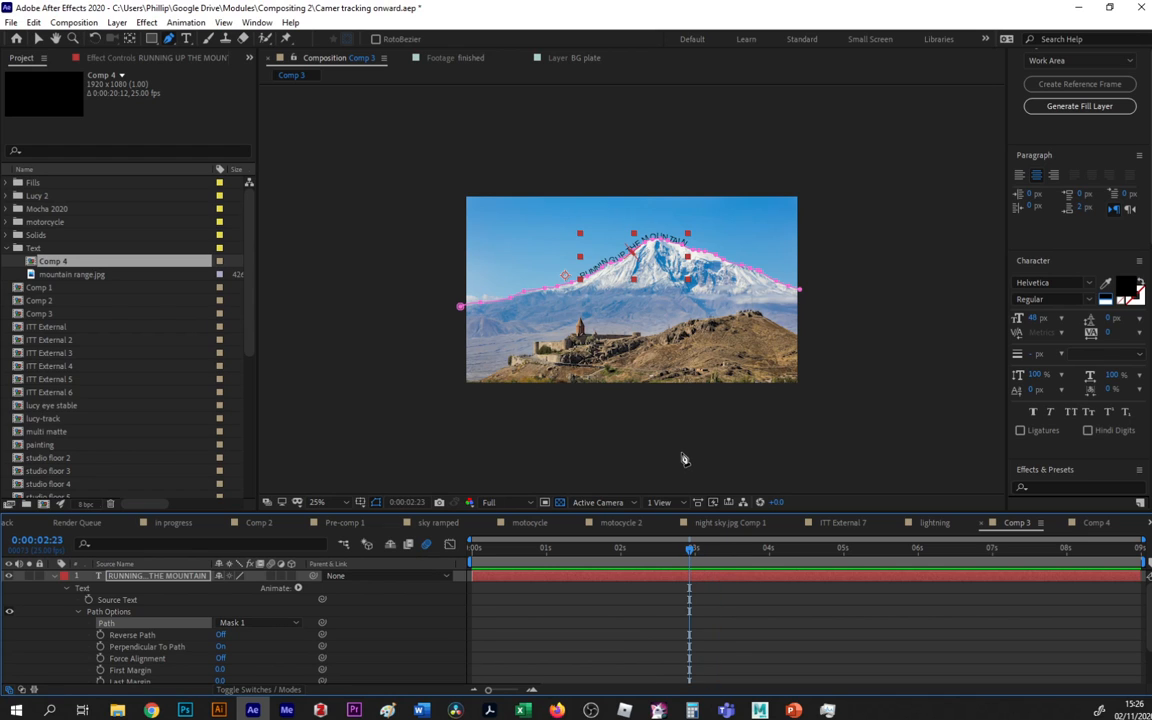
key("v")
left_click(613, 407)
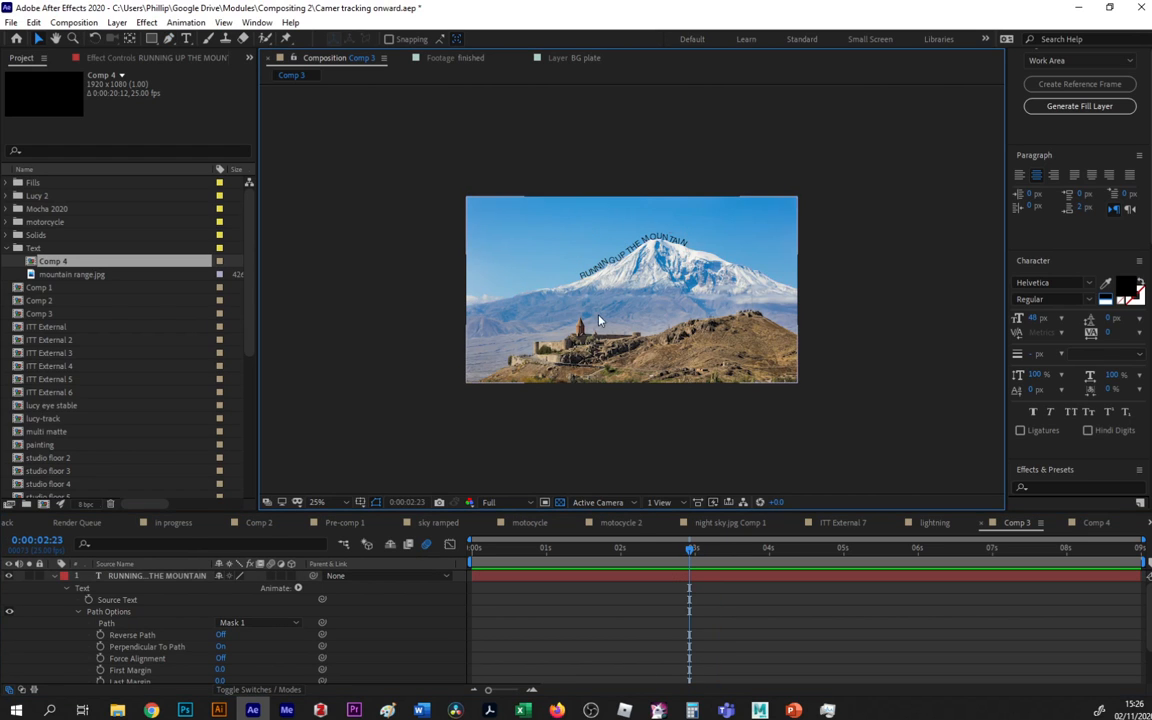
left_click(184, 578)
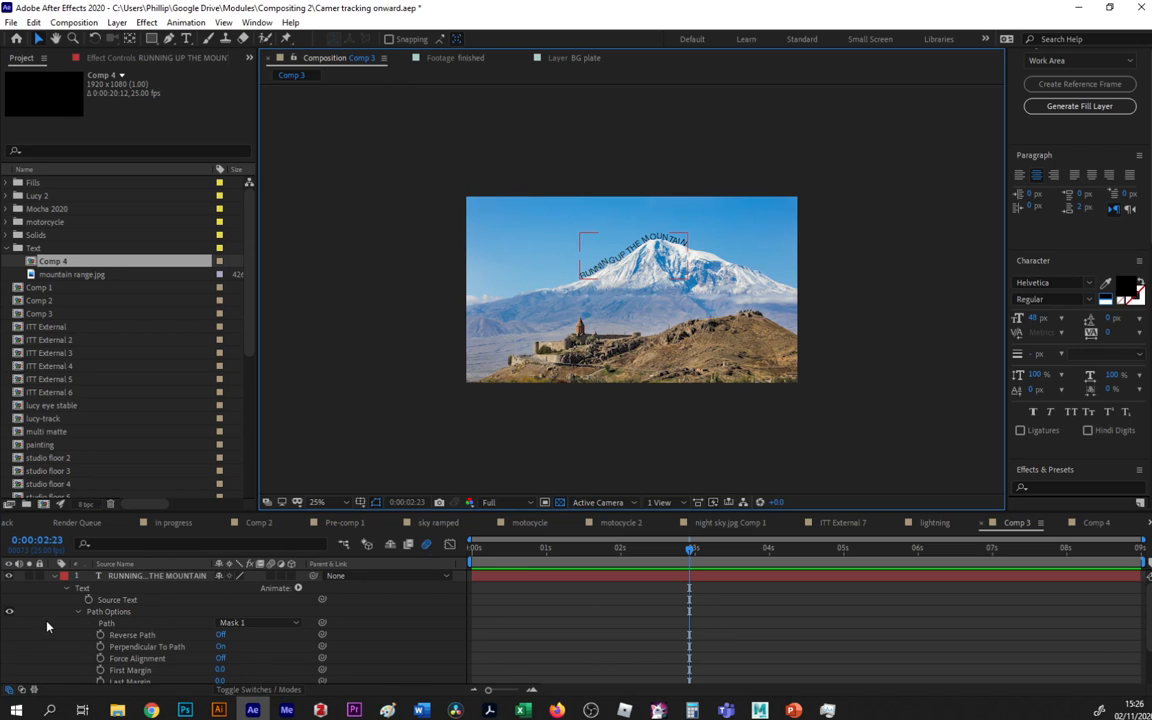
scroll(60, 612, "down", 2)
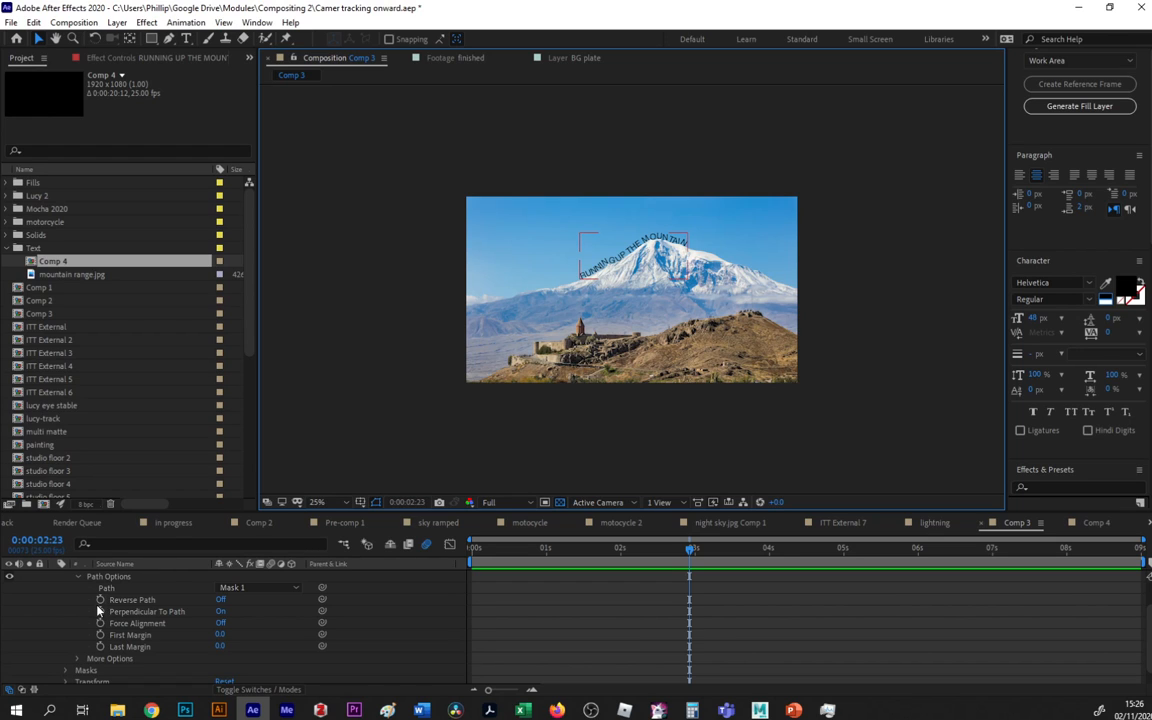
left_click(223, 622)
key("Home")
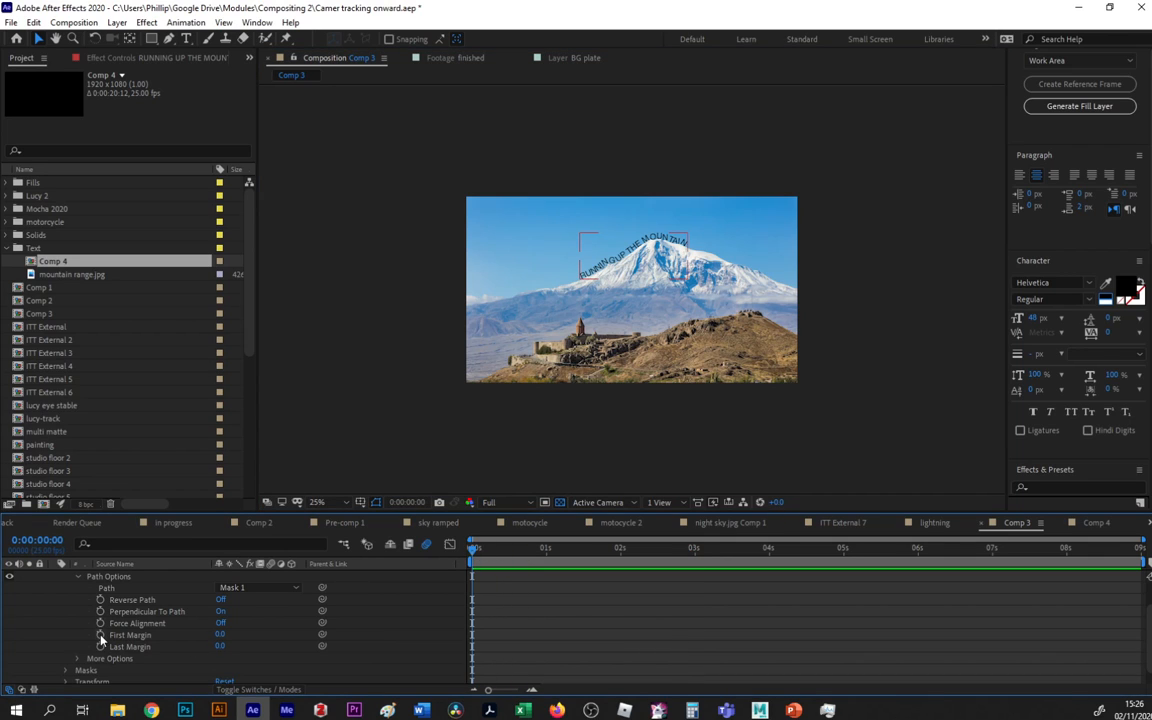
left_click(100, 635)
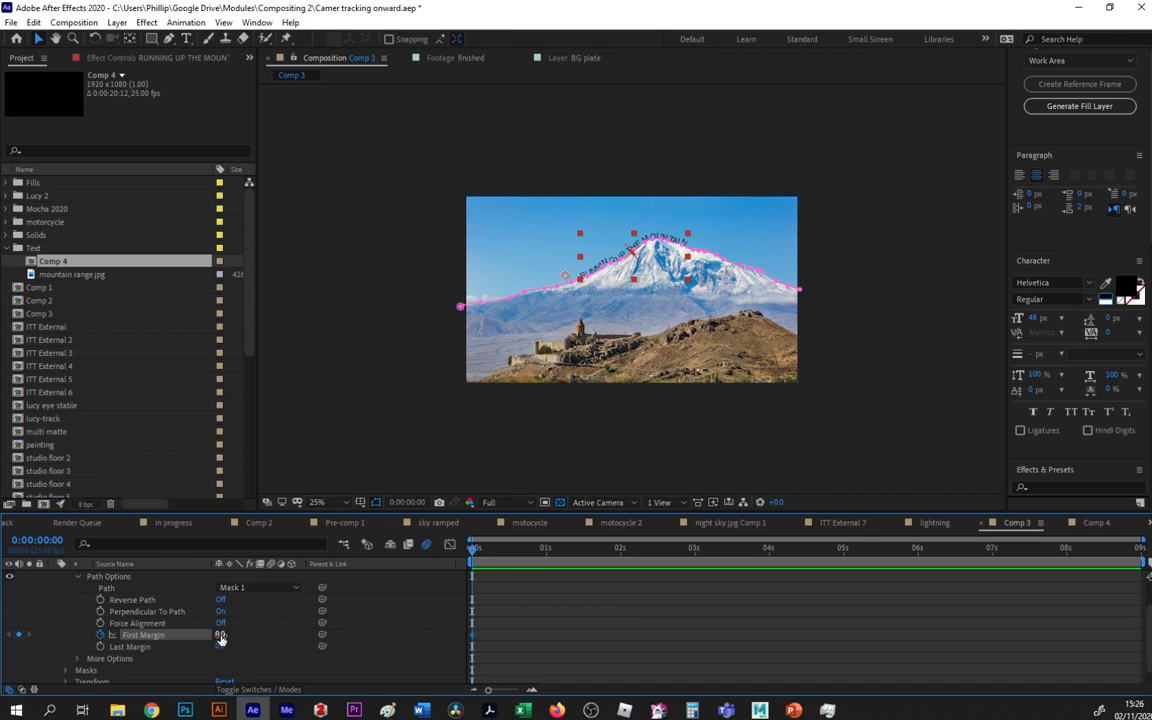
left_click_drag(220, 635, 114, 636)
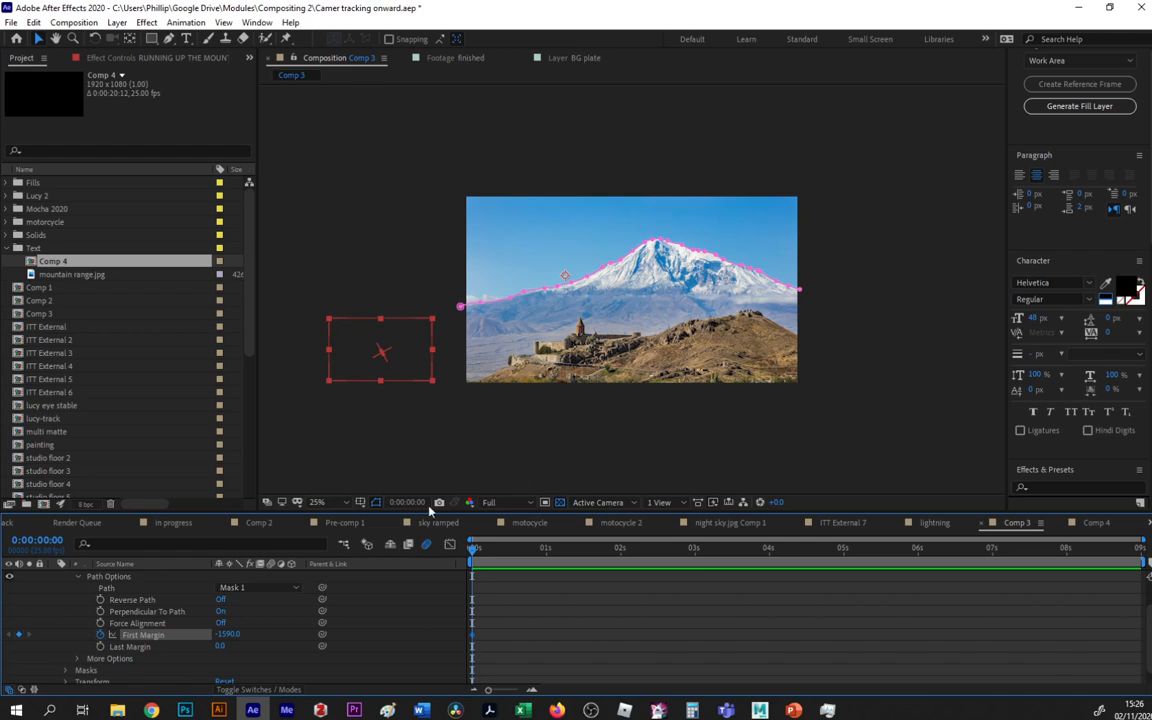
Add a First Margin keyframe of 1480 at 4 seconds so the mountain text exits beyond the path's right end
left_click(42, 541)
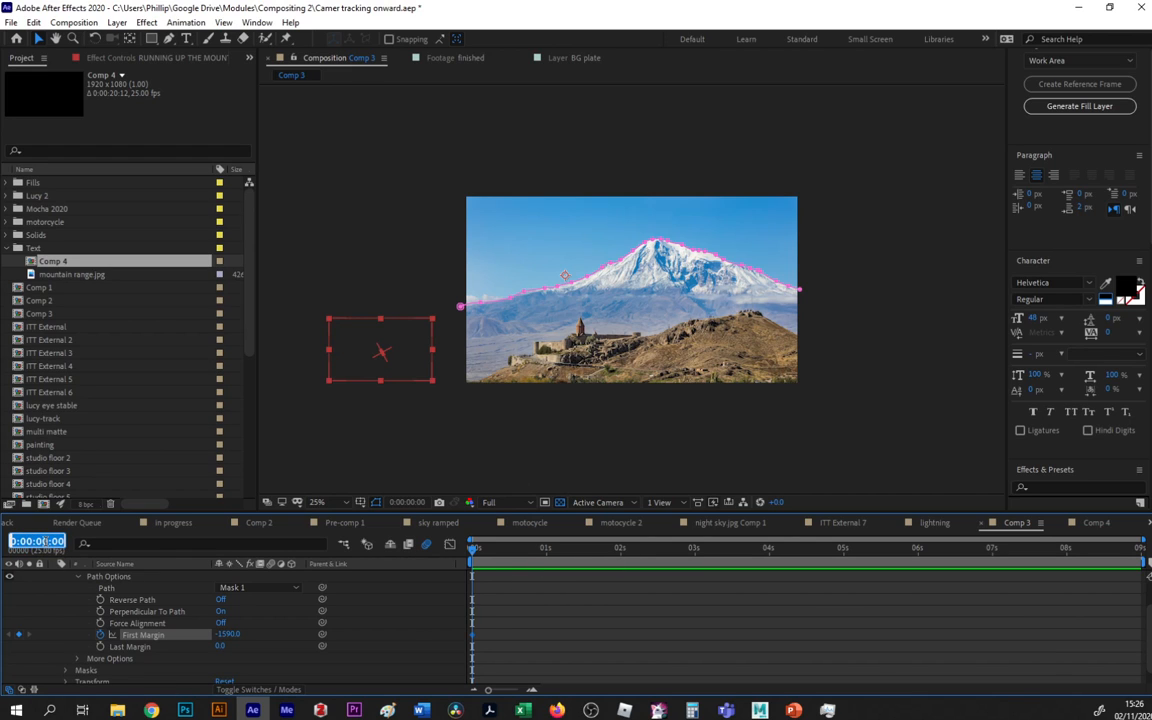
type("4.")
key("Return")
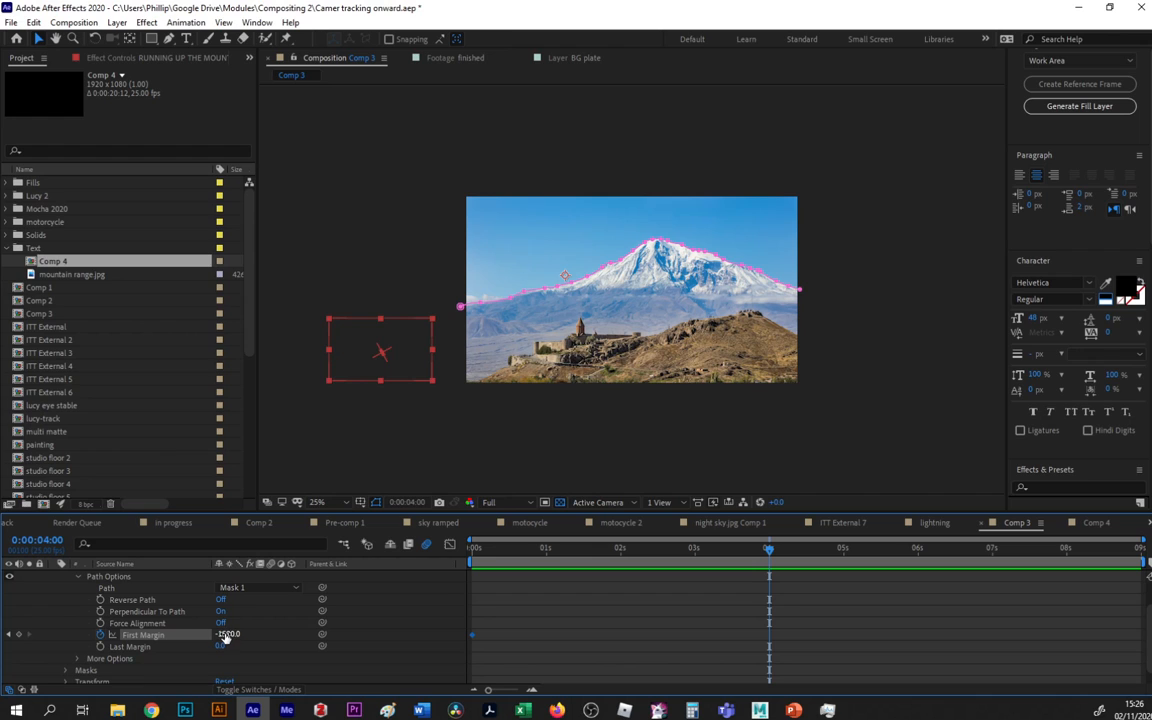
left_click_drag(230, 634, 444, 640)
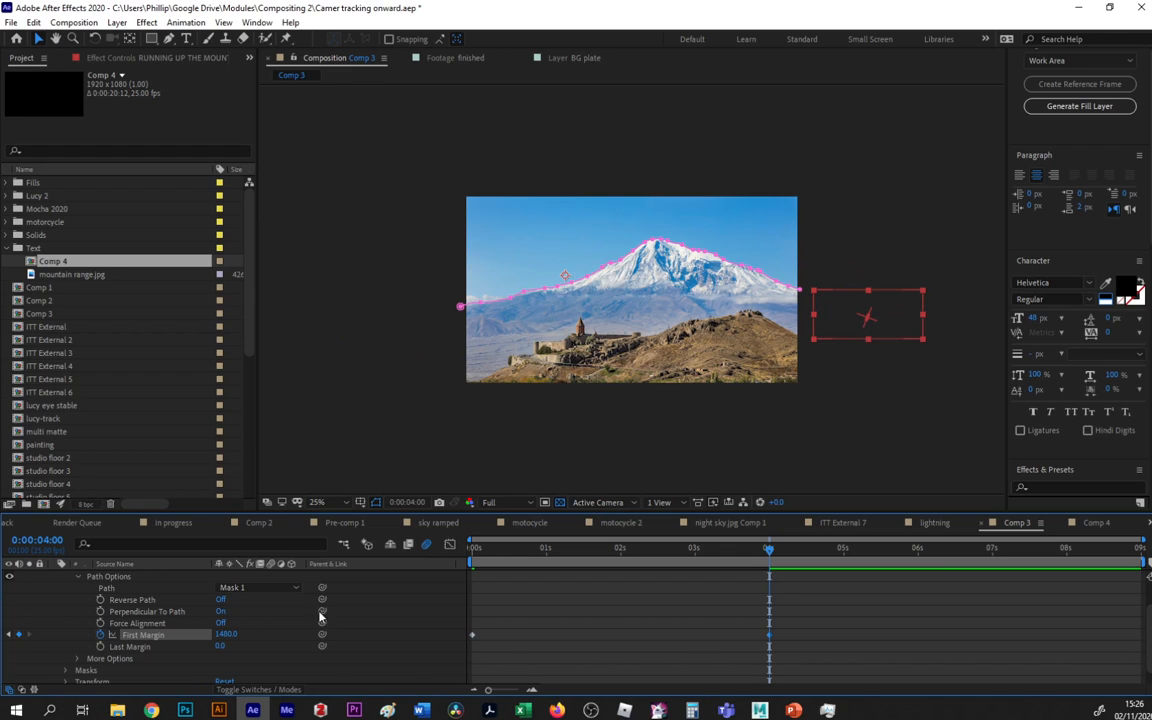
Preview the mountain text's animation from the start and collapse its layer properties
left_click_drag(488, 551, 473, 551)
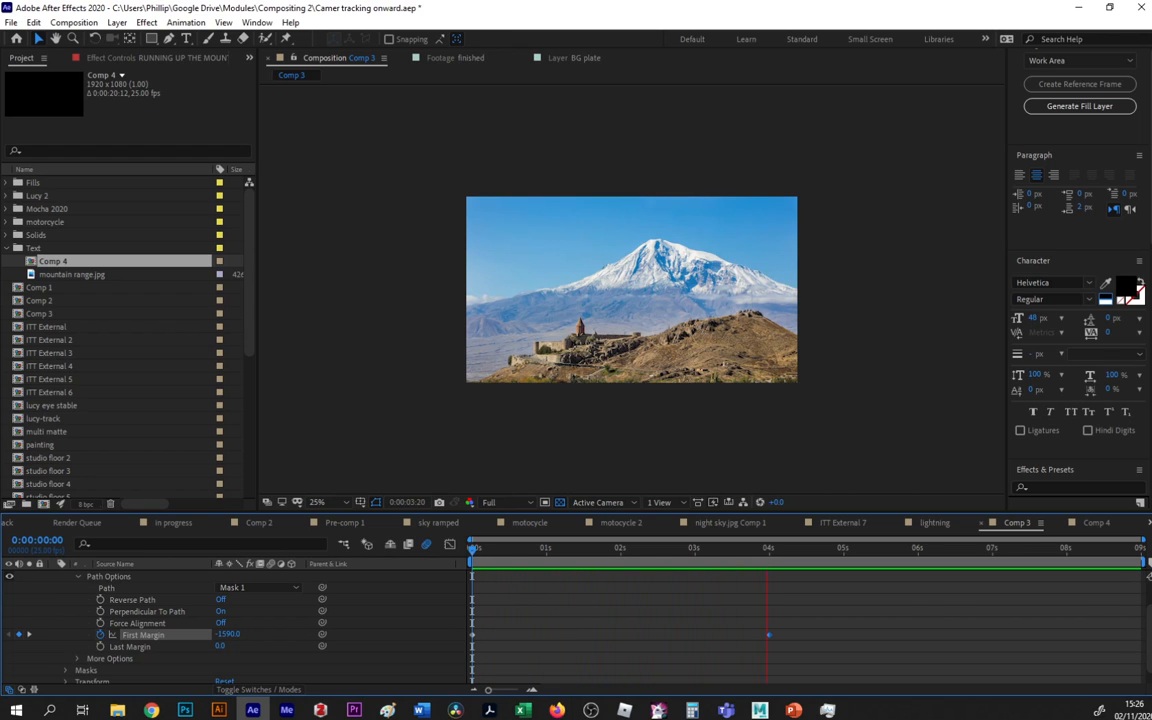
key("space")
scroll(111, 611, "up", 1)
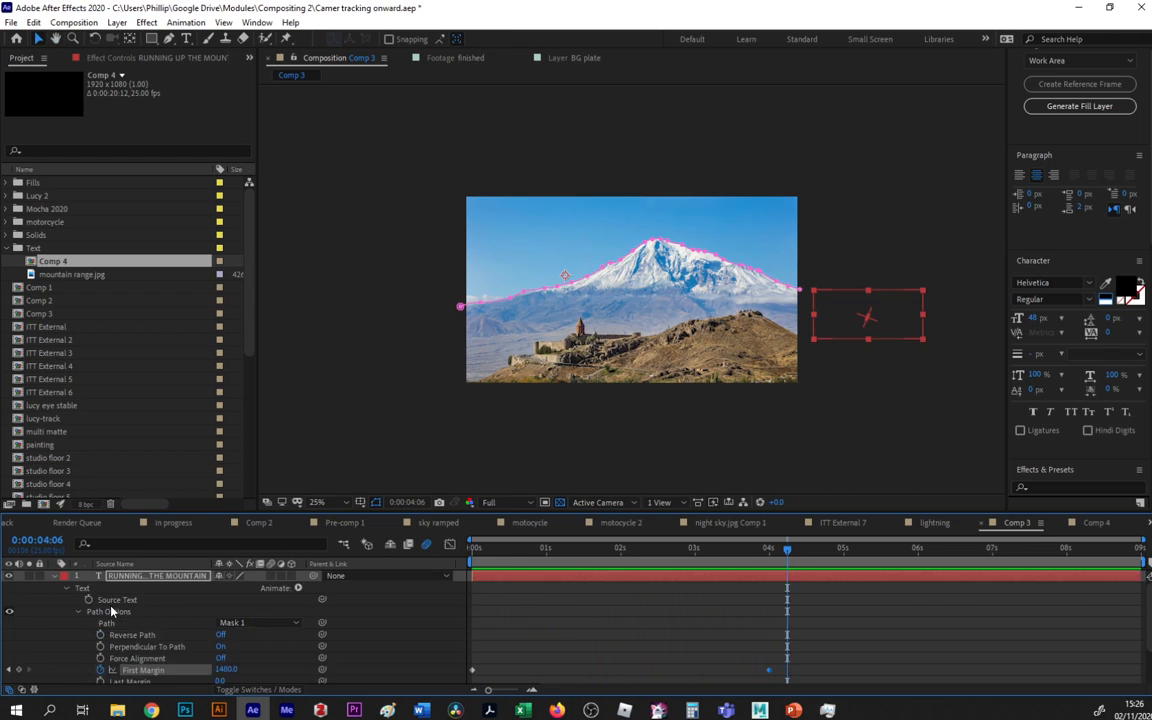
left_click(53, 576)
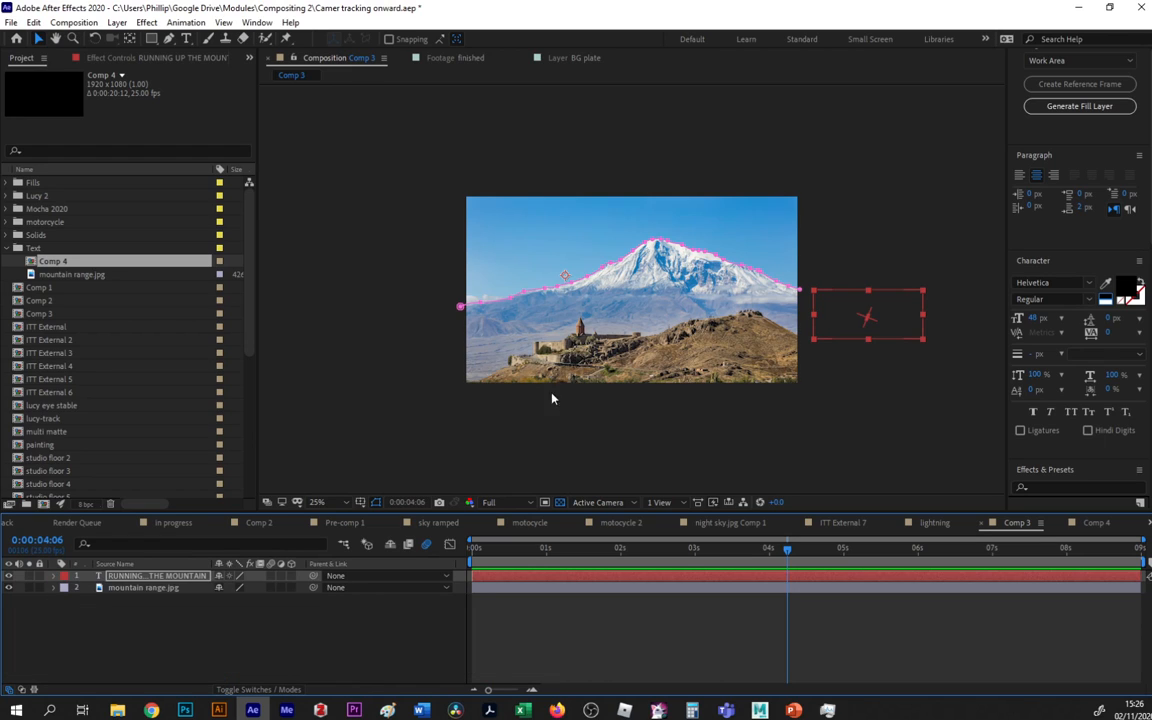
Add a text layer reading "TEXT IN FOREGROUND" at the image's lower left, set to 244 px faux bold
left_click(186, 38)
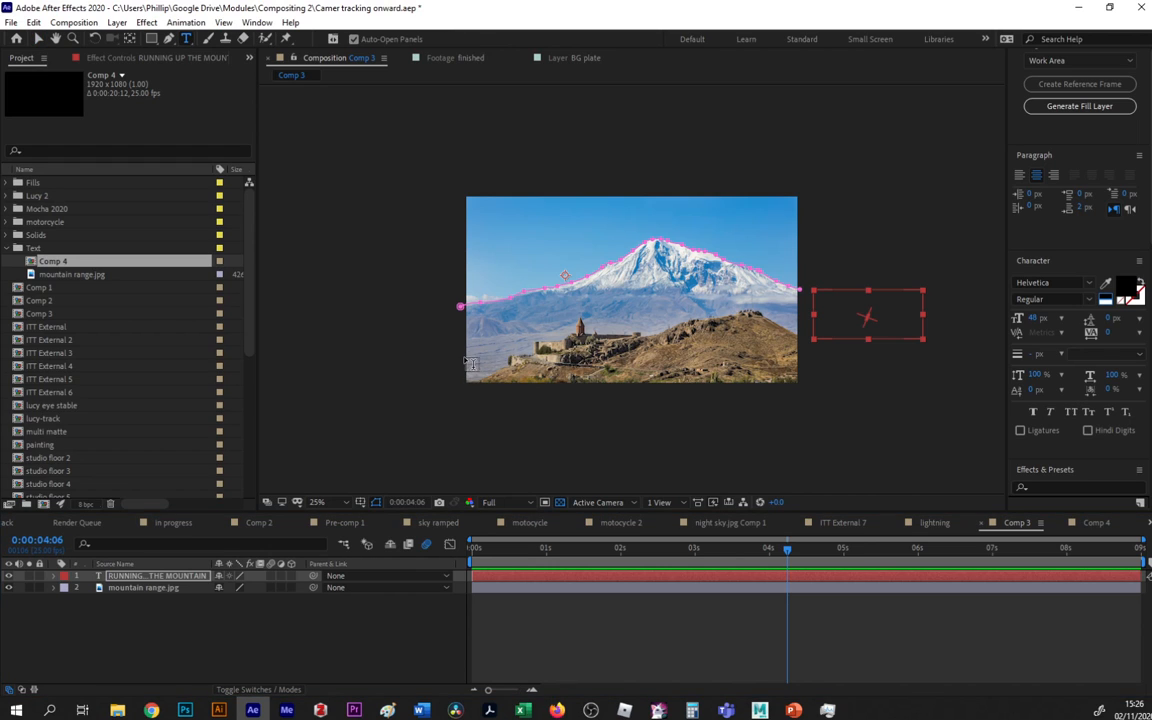
left_click(470, 362)
type("TEXT IN")
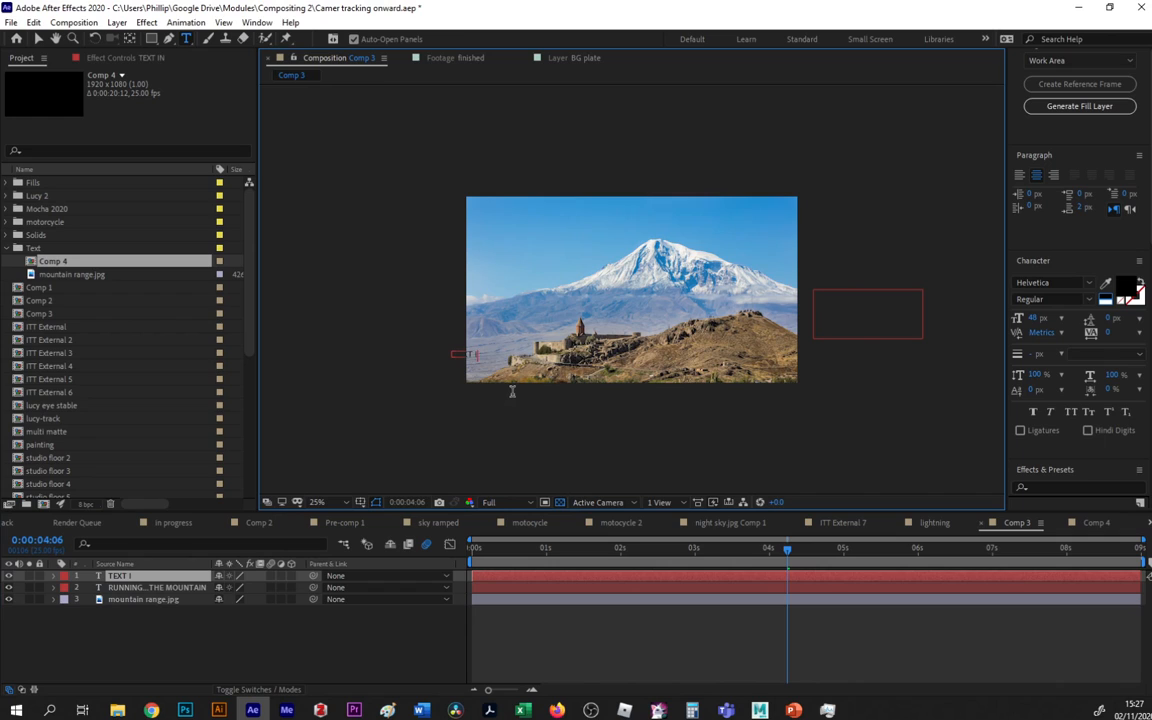
type("OREGROUND")
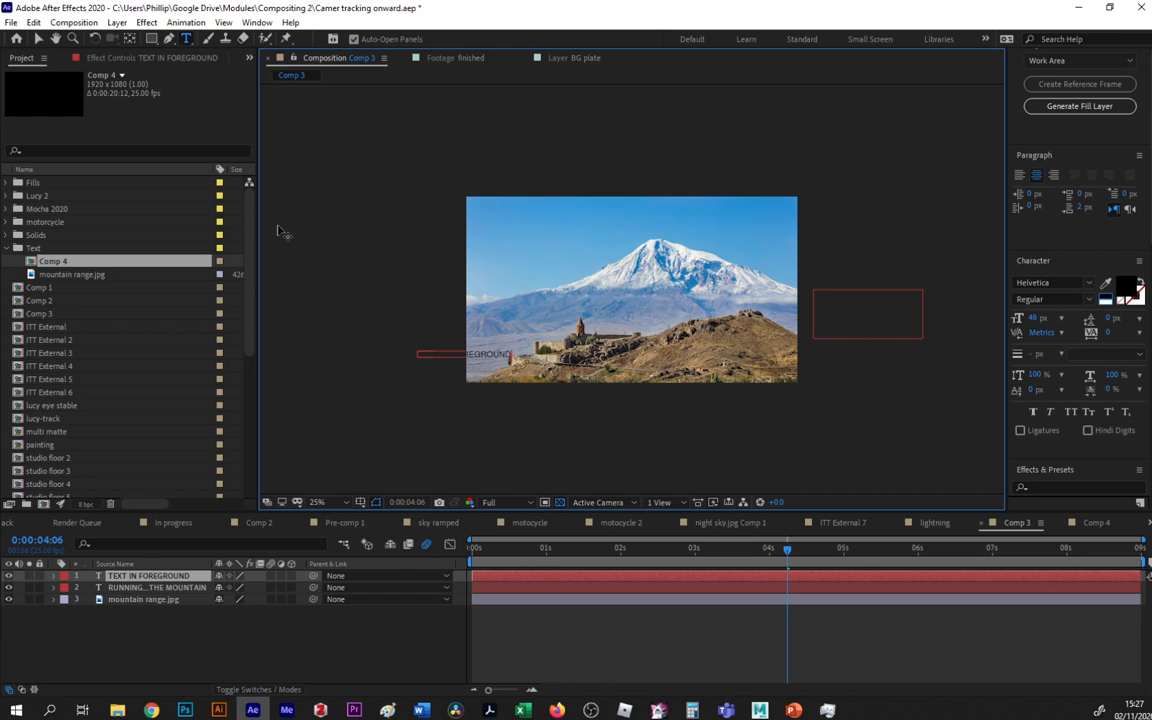
left_click_drag(1035, 318, 1150, 318)
left_click(1034, 414)
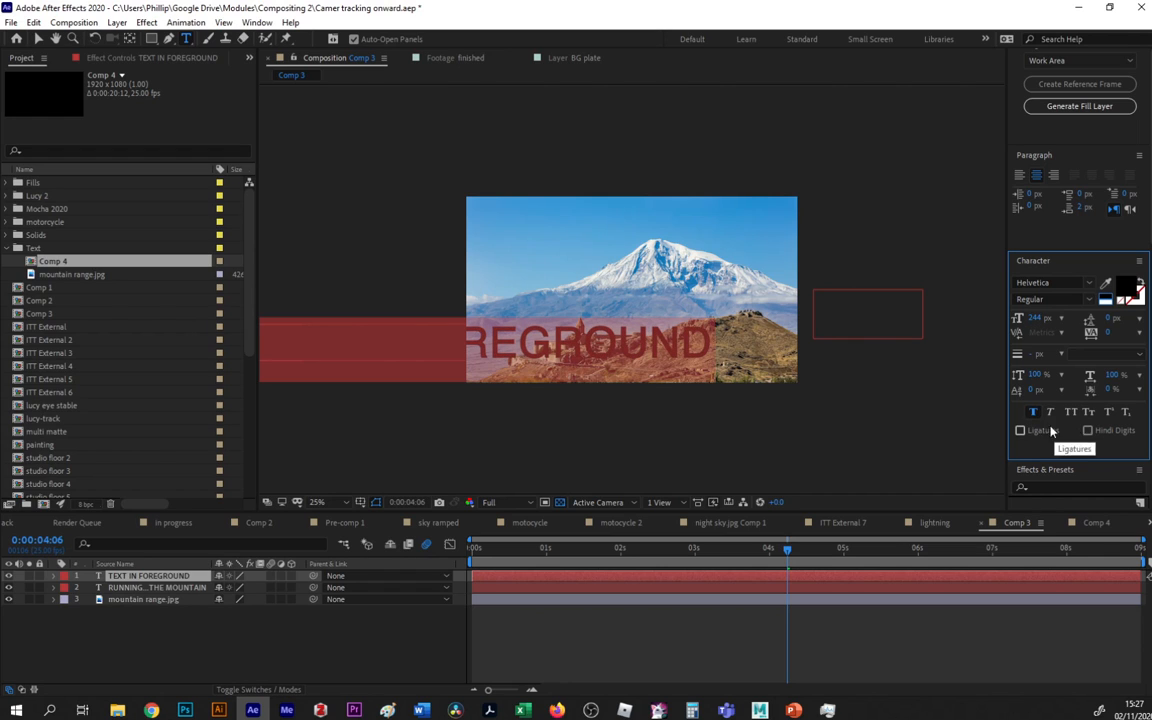
Move the foreground text to mid-frame and up over the mountain, clear of the foreground hill
left_click(38, 39)
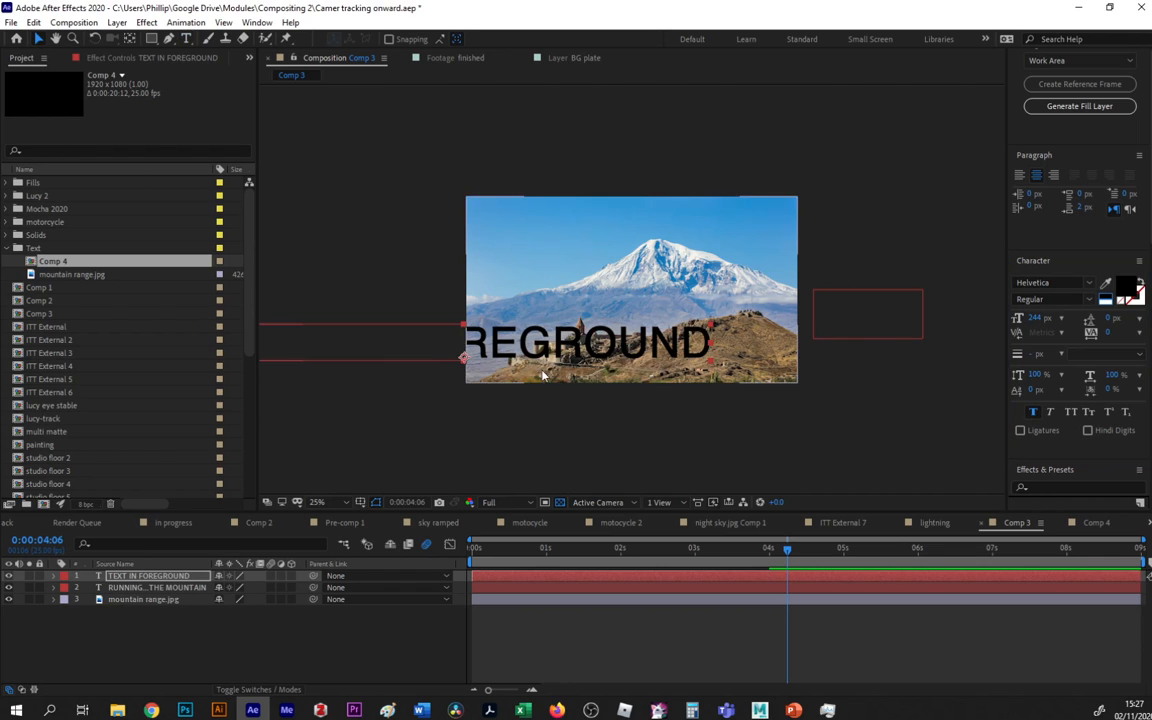
left_click_drag(593, 328, 730, 333)
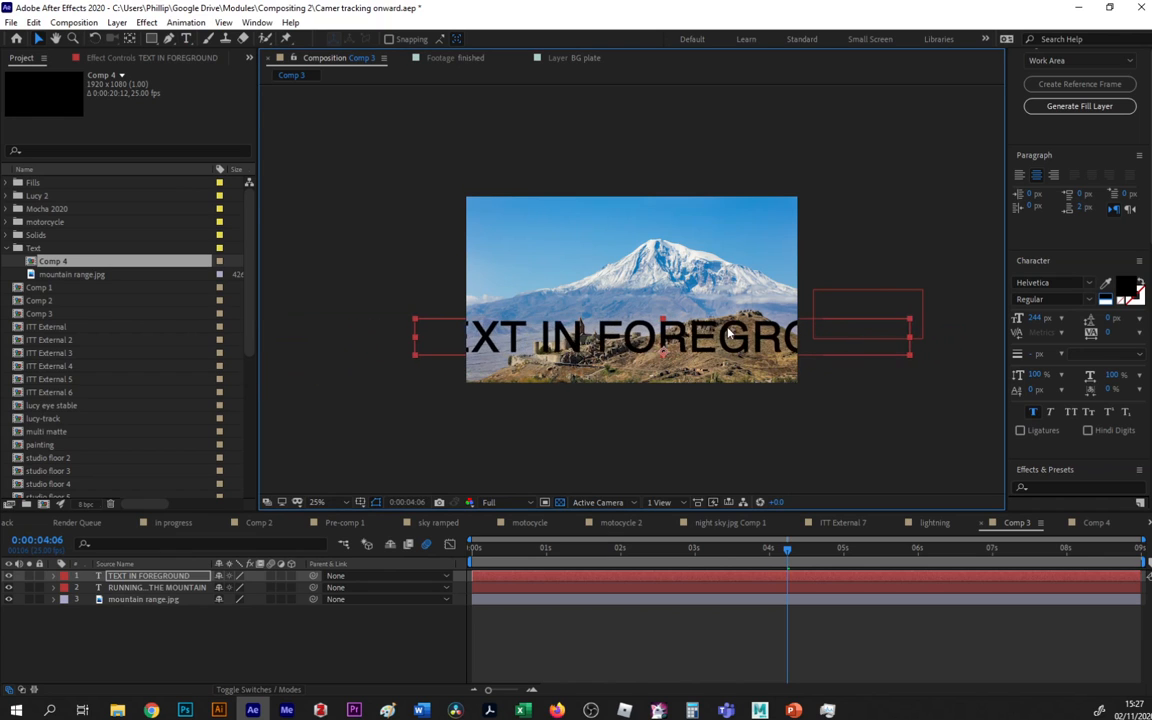
left_click(148, 581)
left_click_drag(562, 351, 562, 272)
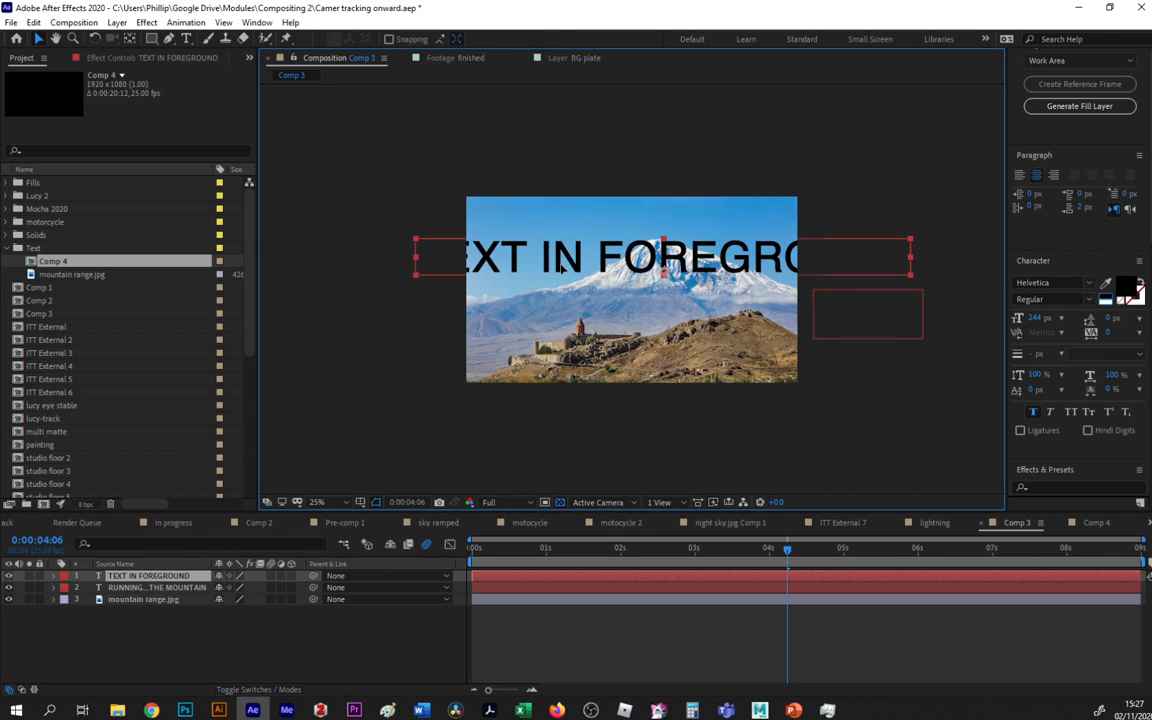
Draw an open mask path on the foreground text layer, tracing the hill from beyond the frame's right edge to below its lower left corner
left_click(168, 38)
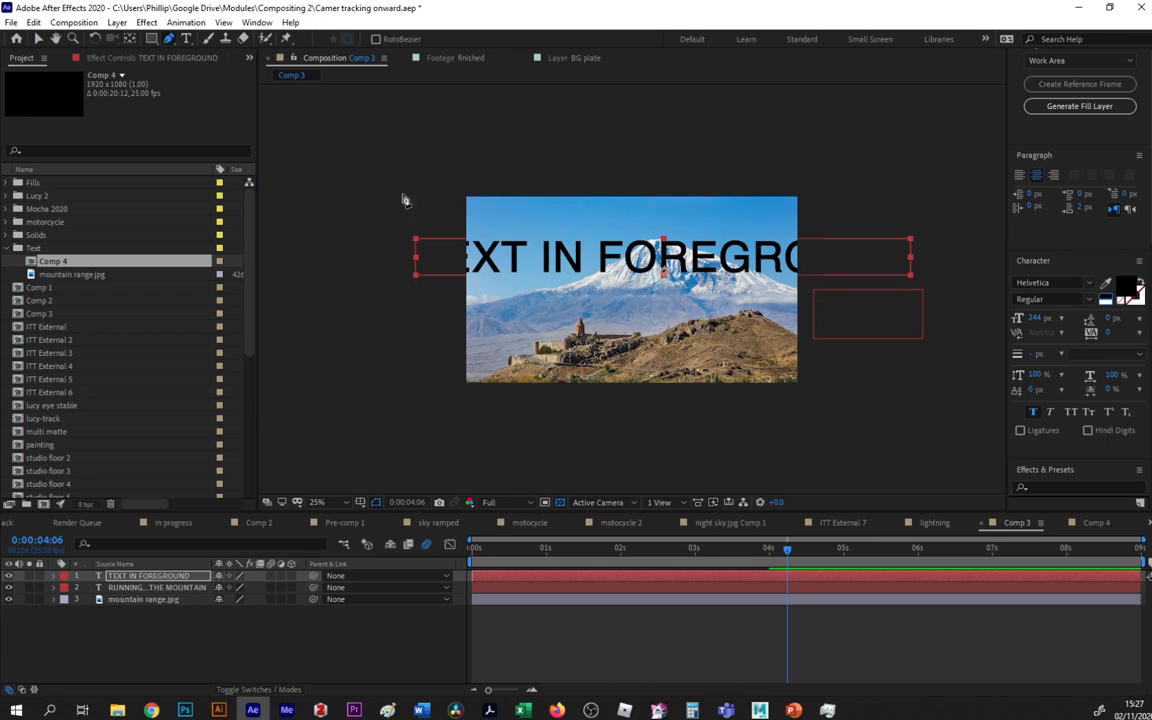
left_click(805, 350)
left_click_drag(784, 338, 528, 371)
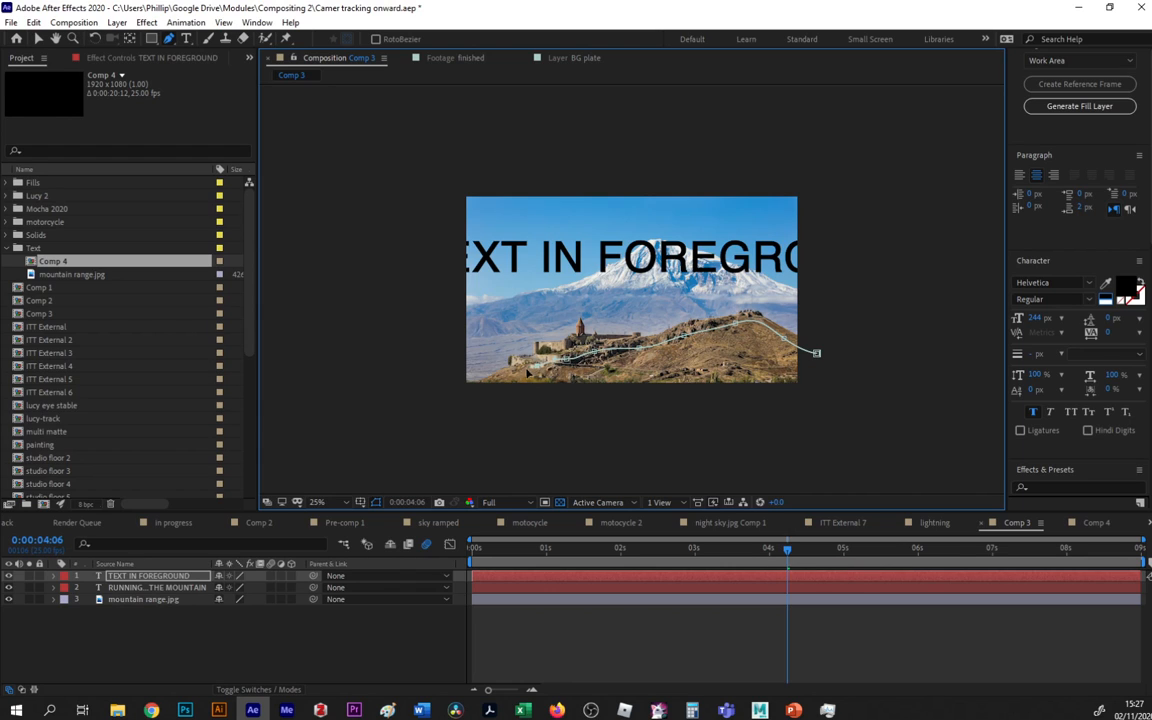
left_click(484, 395)
left_click(455, 398)
left_click(427, 400)
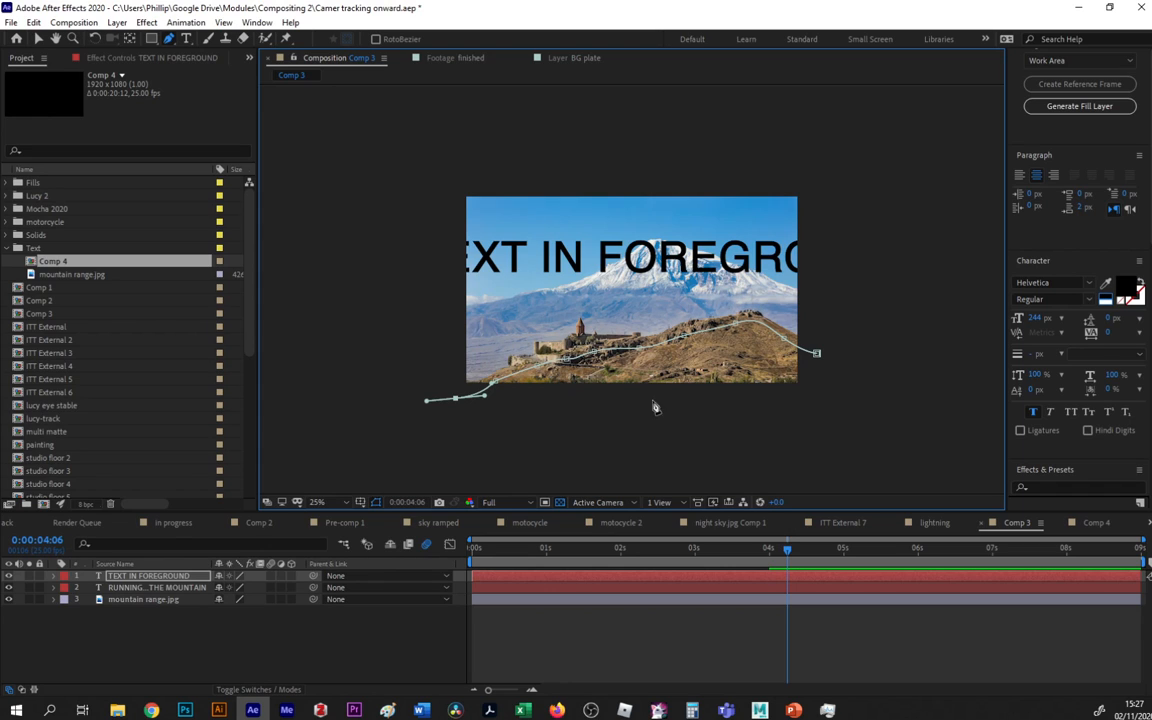
Set the foreground text's path option to Mask 1 and turn on Reverse Path
left_click(128, 580)
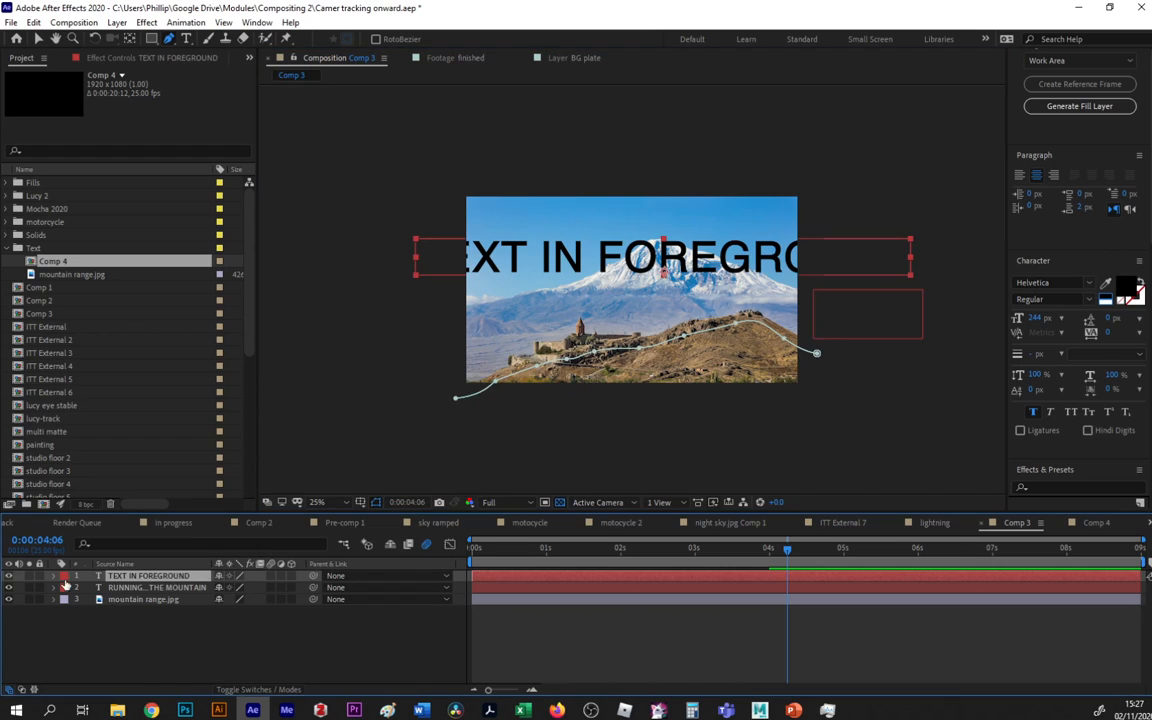
left_click(56, 577)
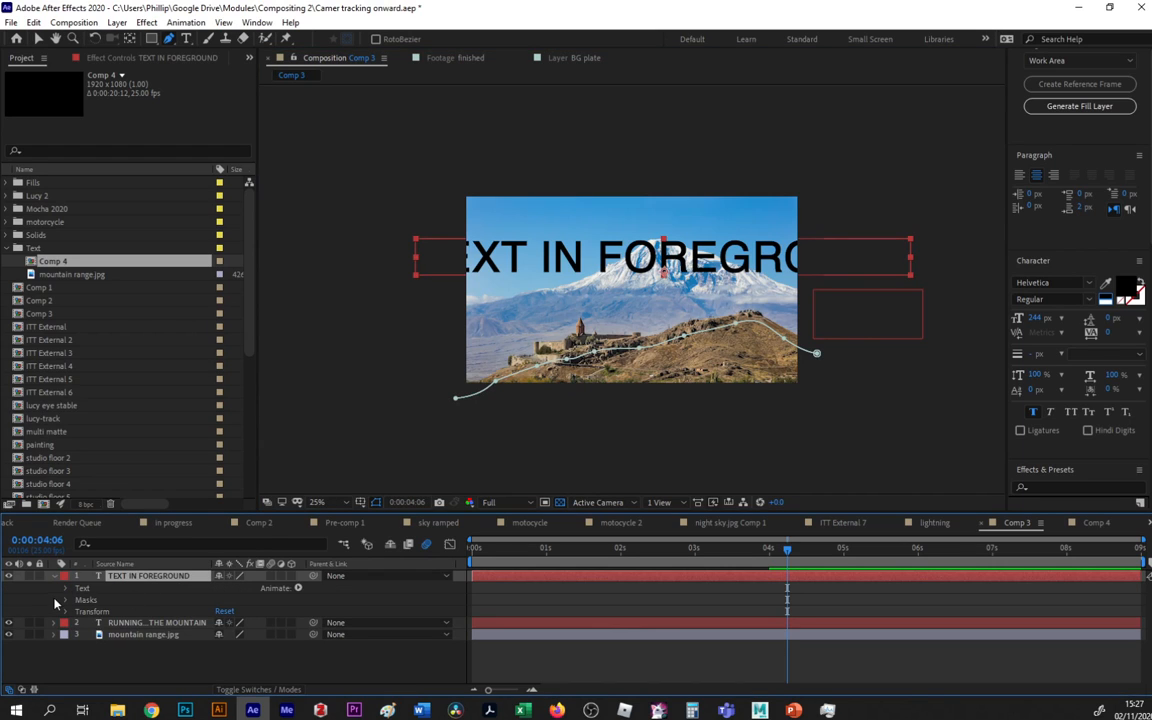
left_click(66, 590)
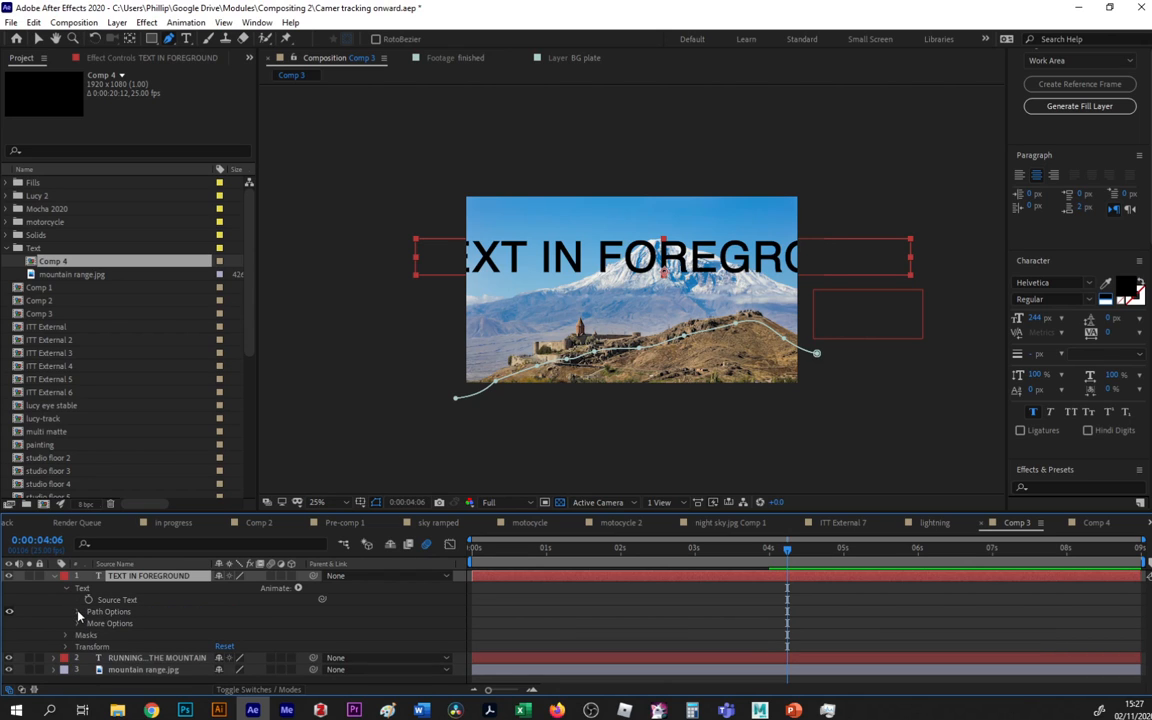
left_click(78, 612)
left_click(240, 622)
left_click(247, 655)
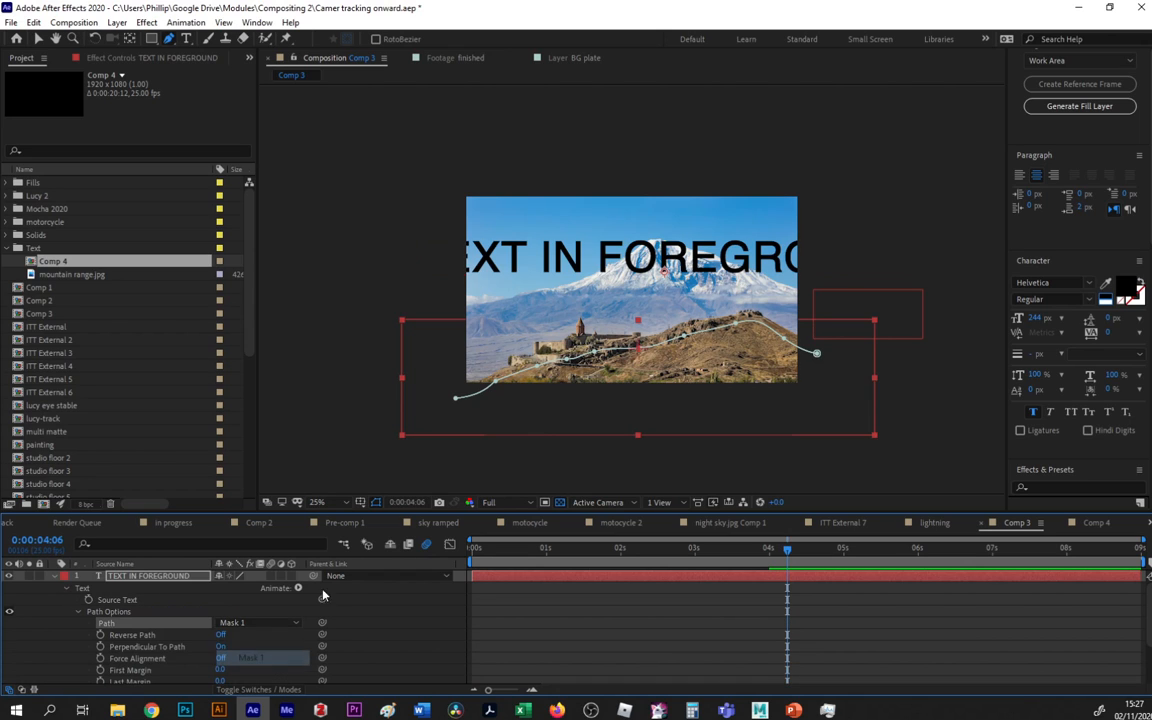
left_click(221, 636)
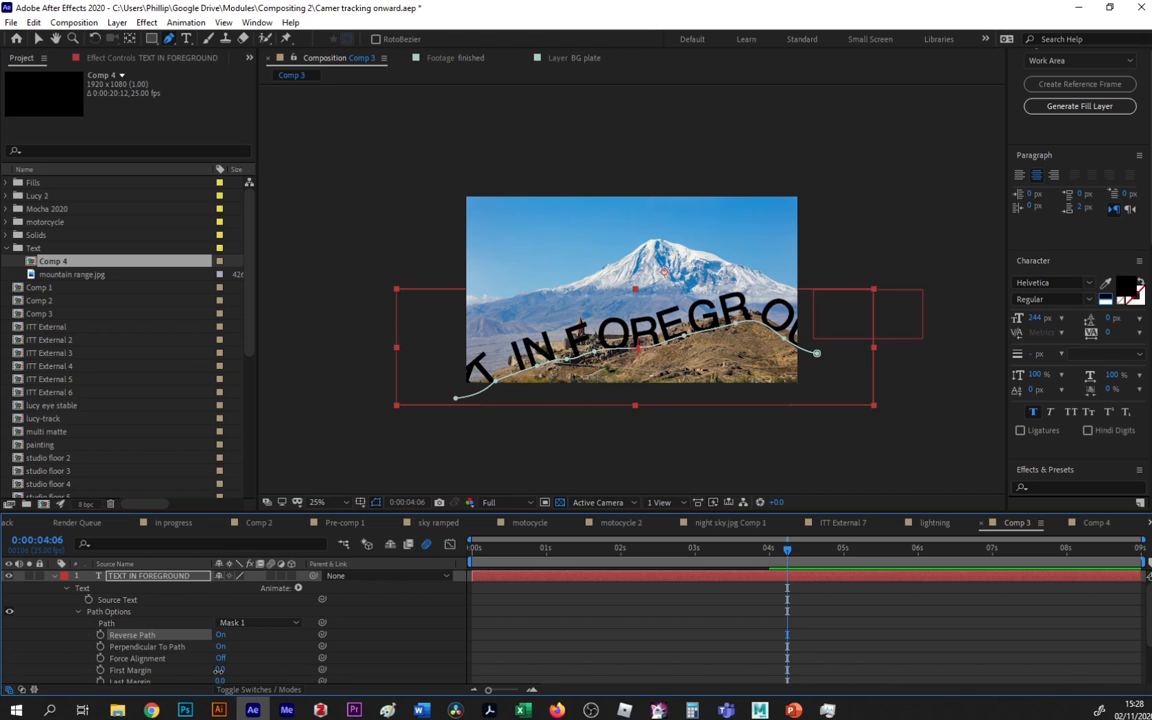
Set the foreground text's First Margin to 2630 and keyframe it at 4 seconds 22 frames
left_click_drag(221, 670, 422, 700)
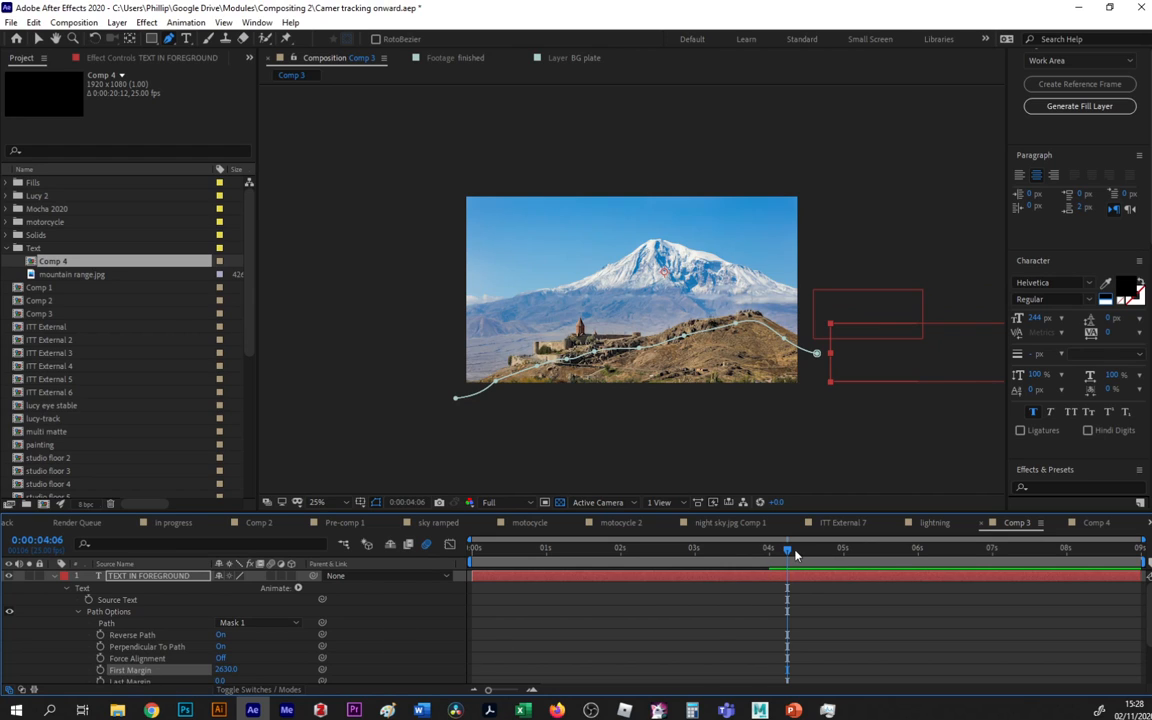
left_click_drag(797, 556, 834, 556)
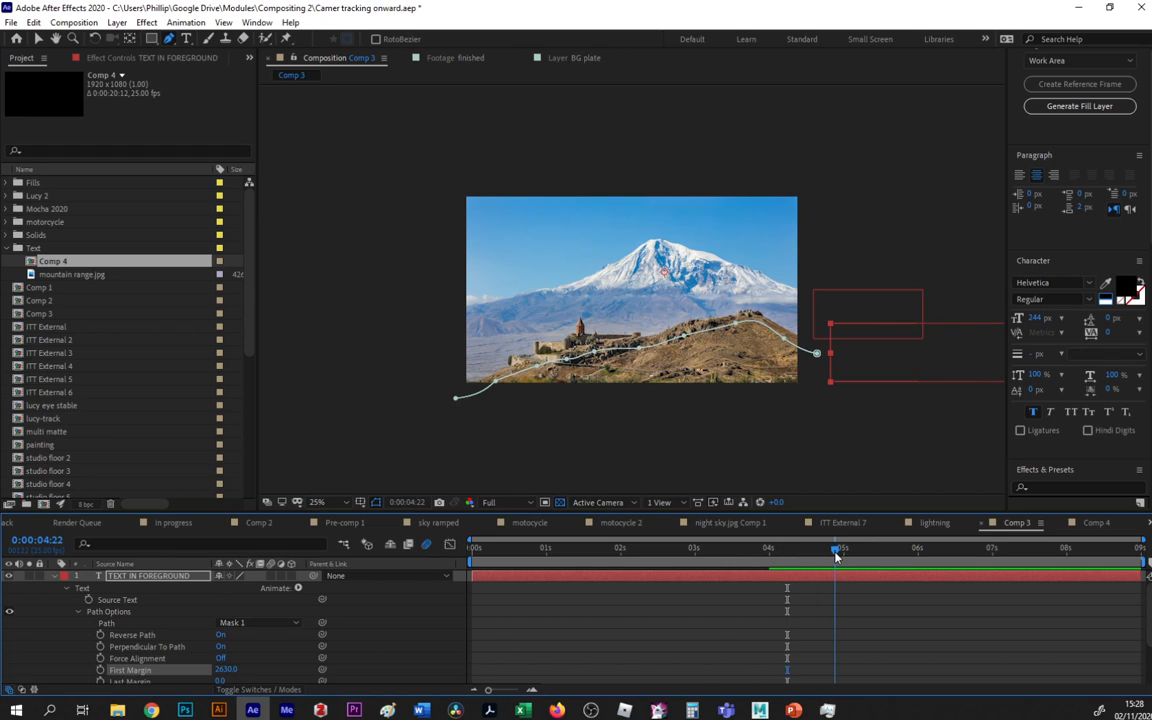
left_click(101, 670)
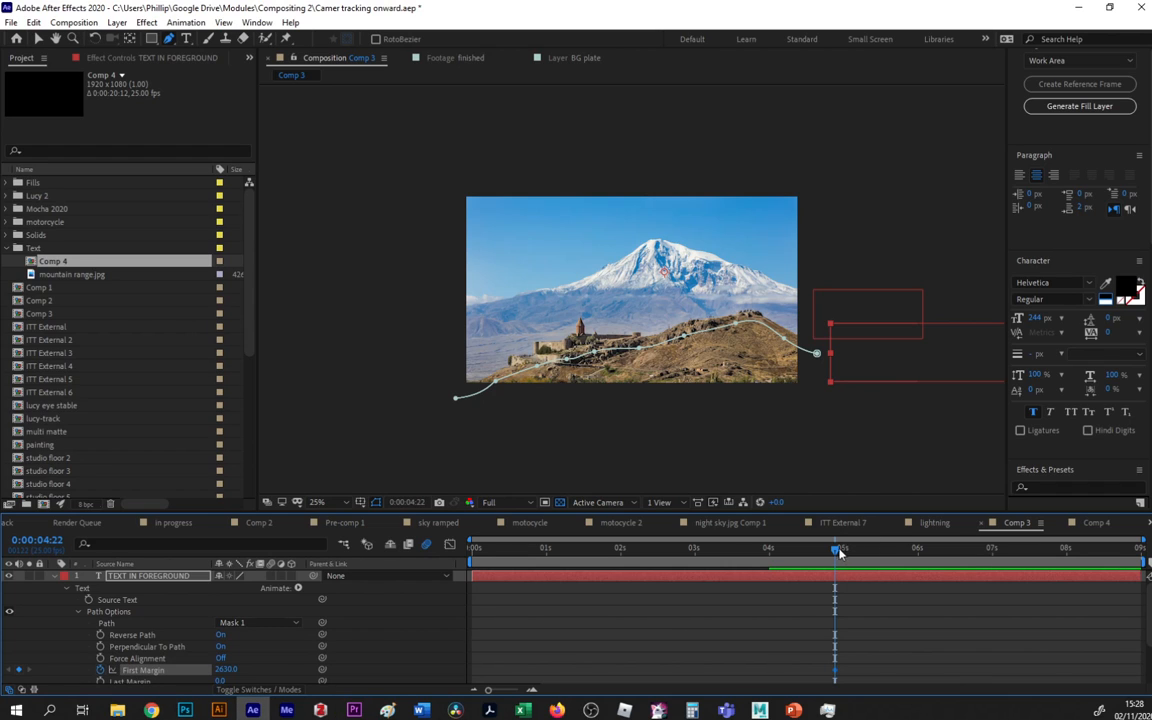
Add a First Margin keyframe of -2660 at 8 seconds 2 frames on the foreground text and scrub through its motion
left_click_drag(846, 562, 1073, 557)
left_click_drag(224, 670, 12, 678)
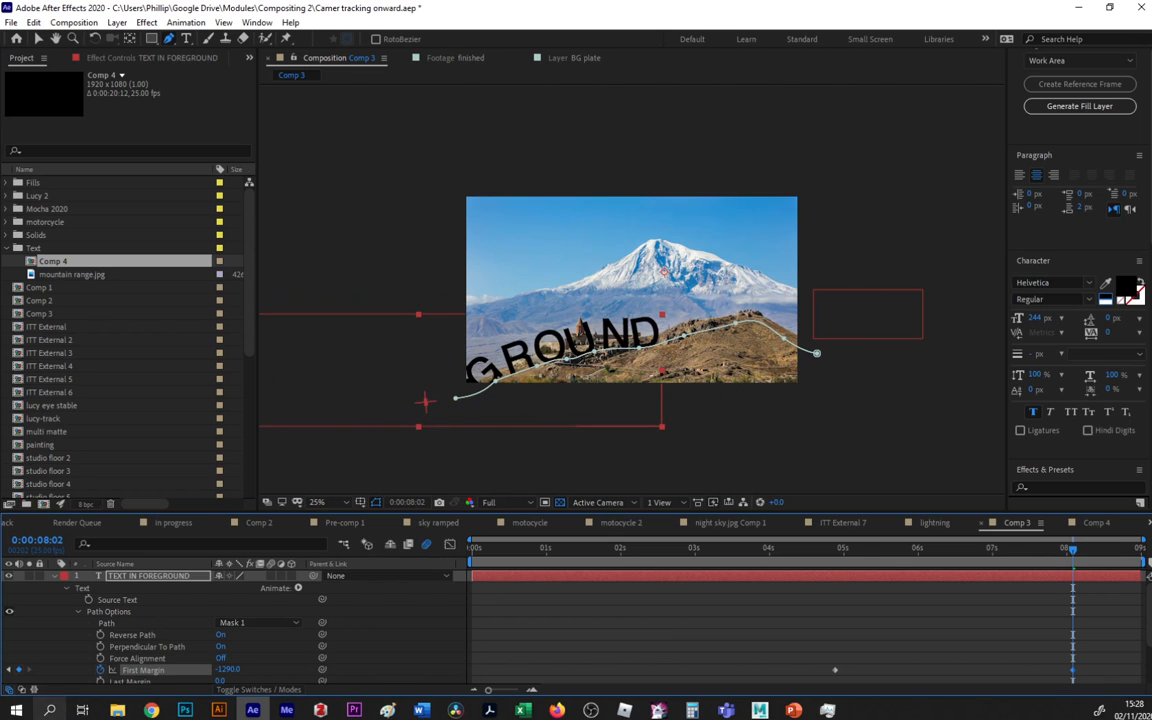
left_click_drag(230, 670, 144, 679)
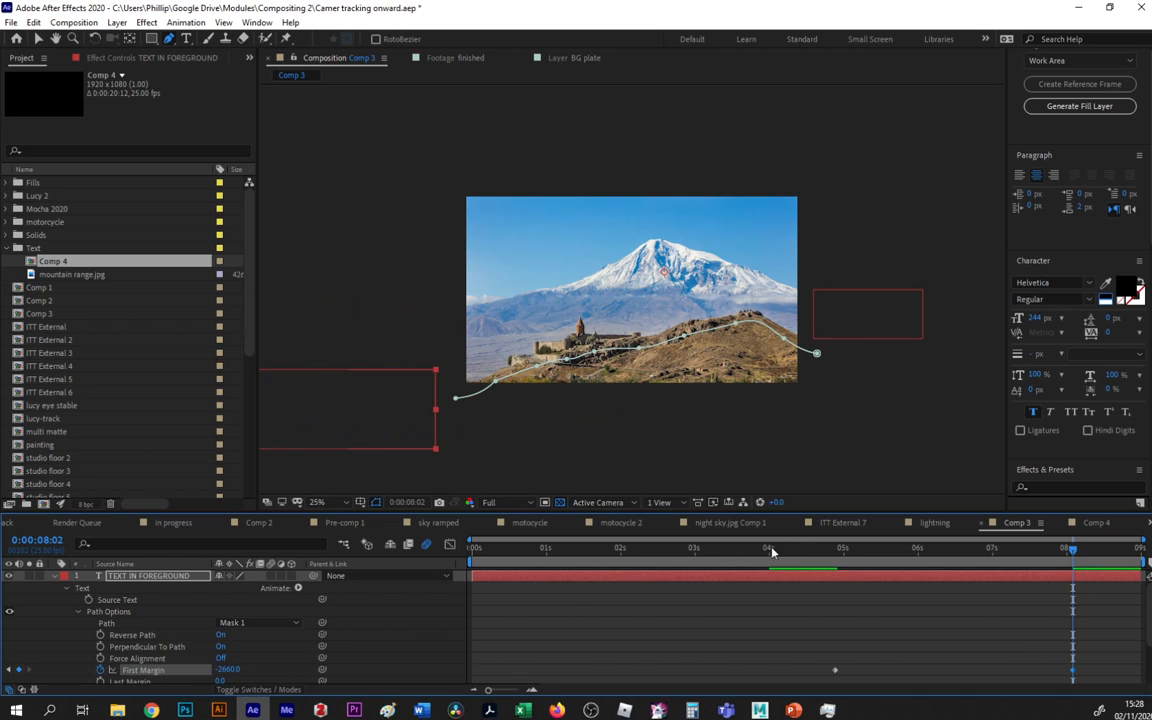
left_click_drag(752, 549, 809, 578)
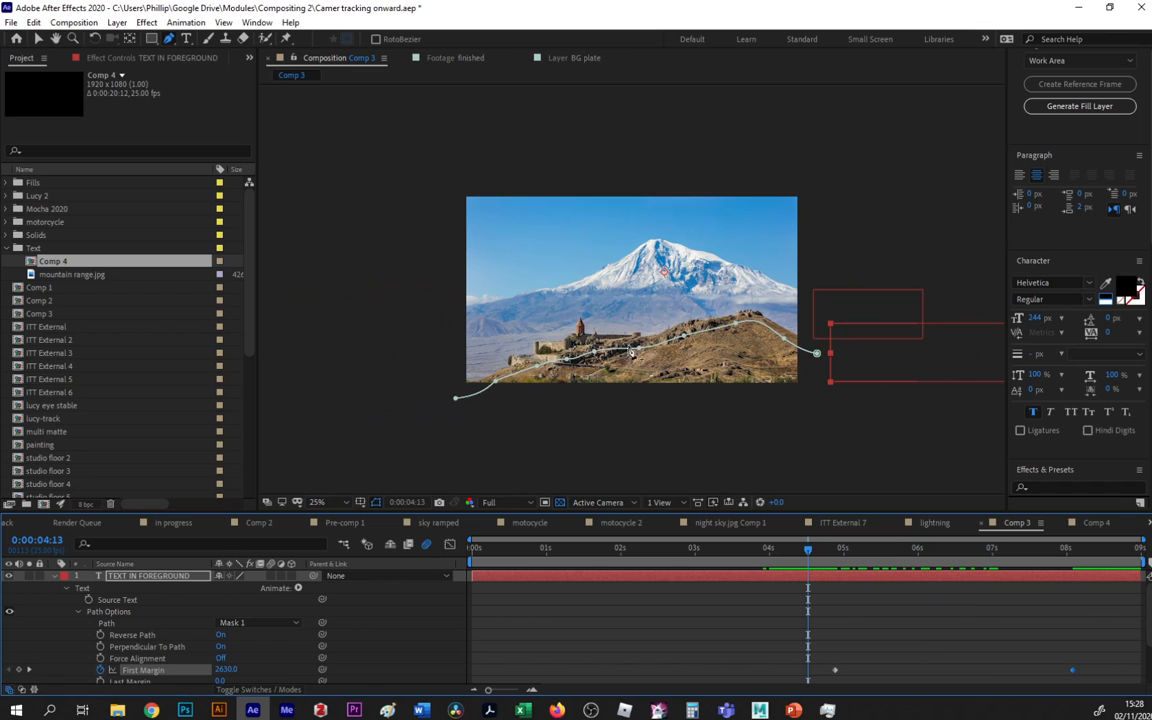
key("period")
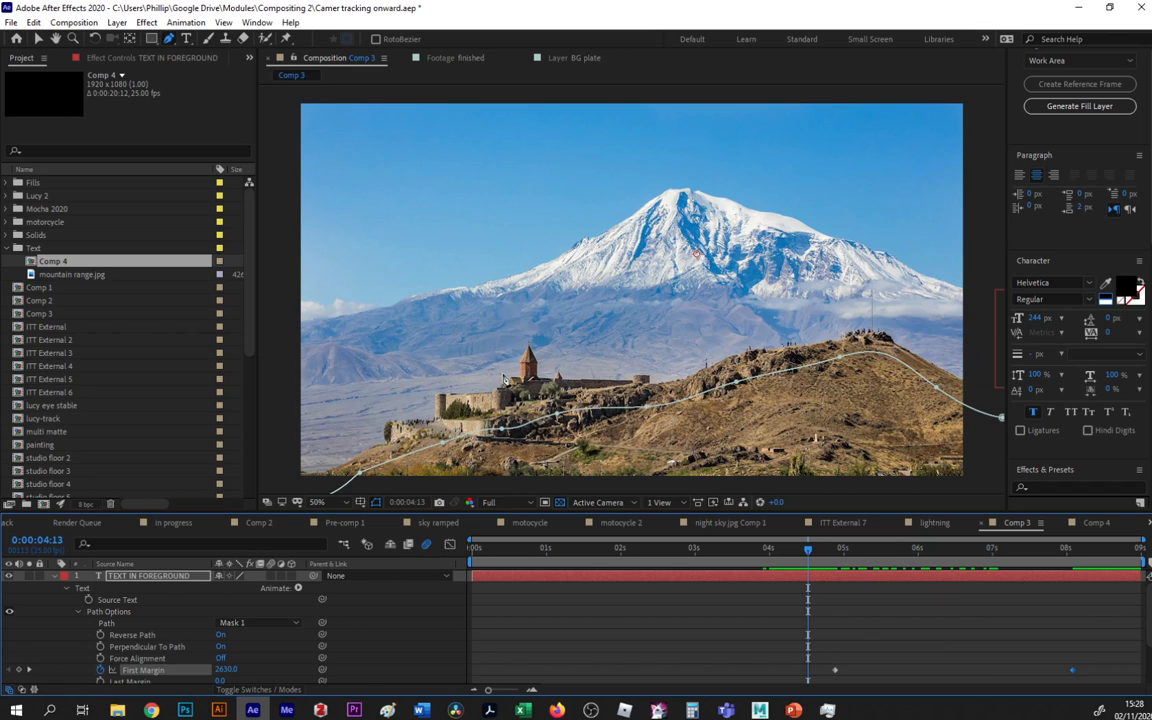
Trace the skyline of the foreground hill and castle with a second mask on the foreground text layer, from beyond the left frame edge past the right
left_click_drag(516, 311, 621, 221)
scroll(560, 290, "up", 2)
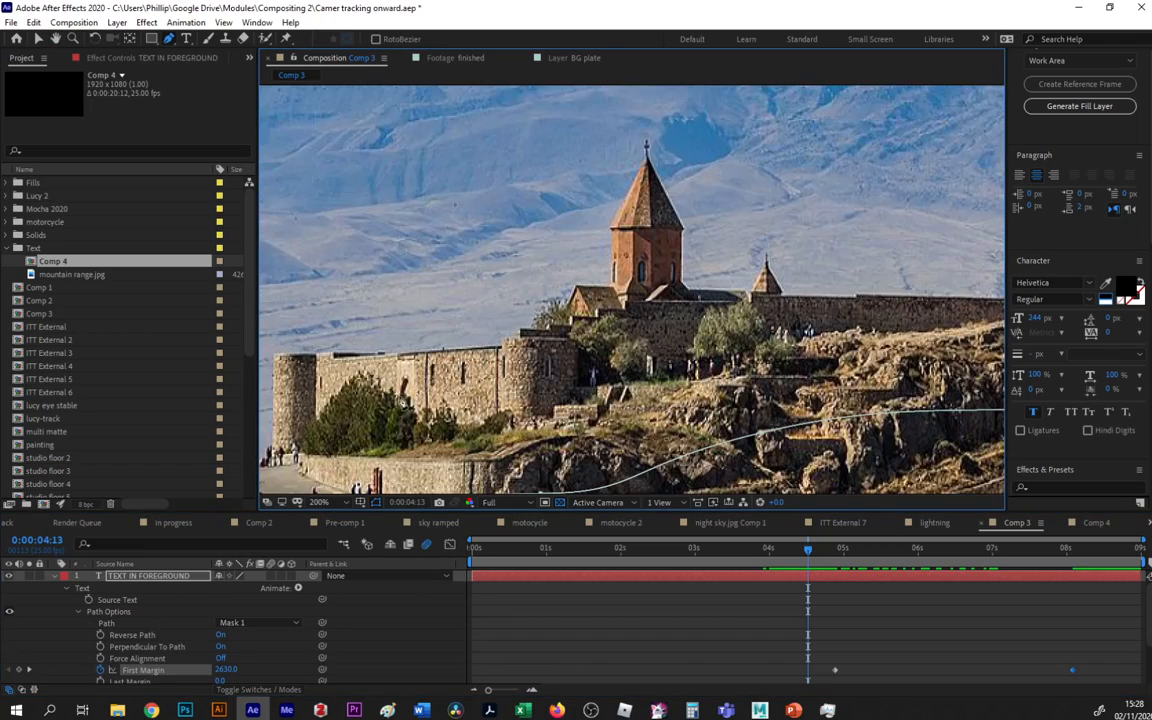
left_click_drag(406, 399, 982, 188)
scroll(639, 276, "down", 2)
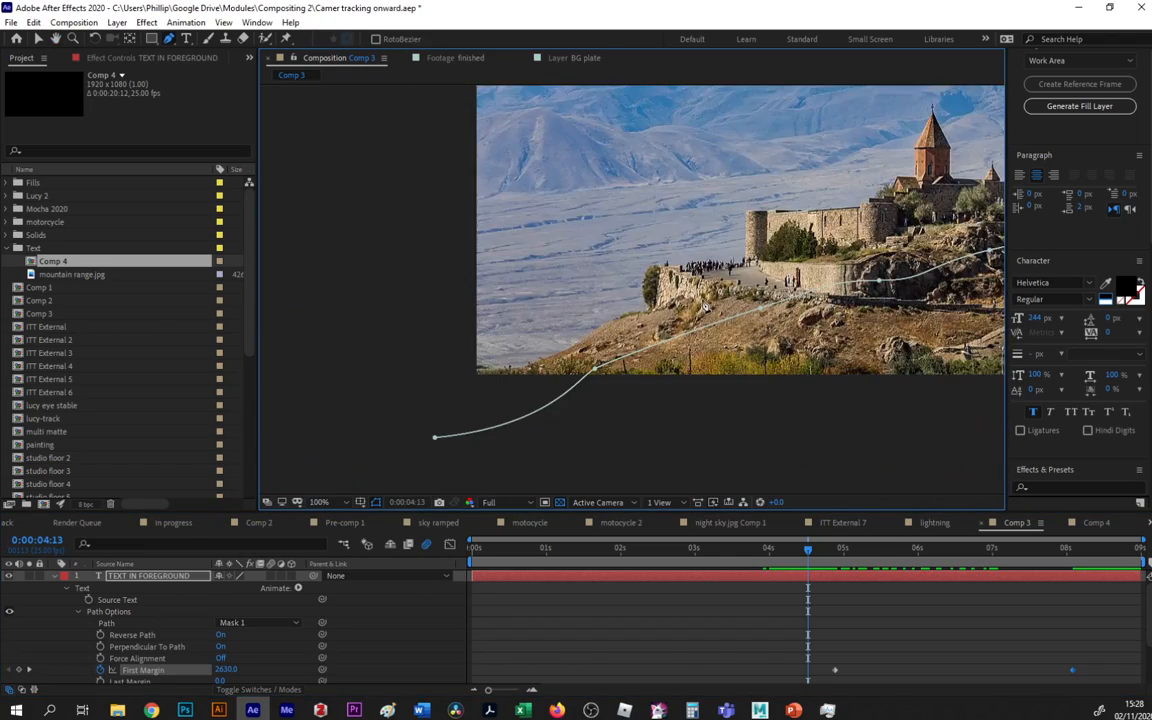
left_click(466, 367)
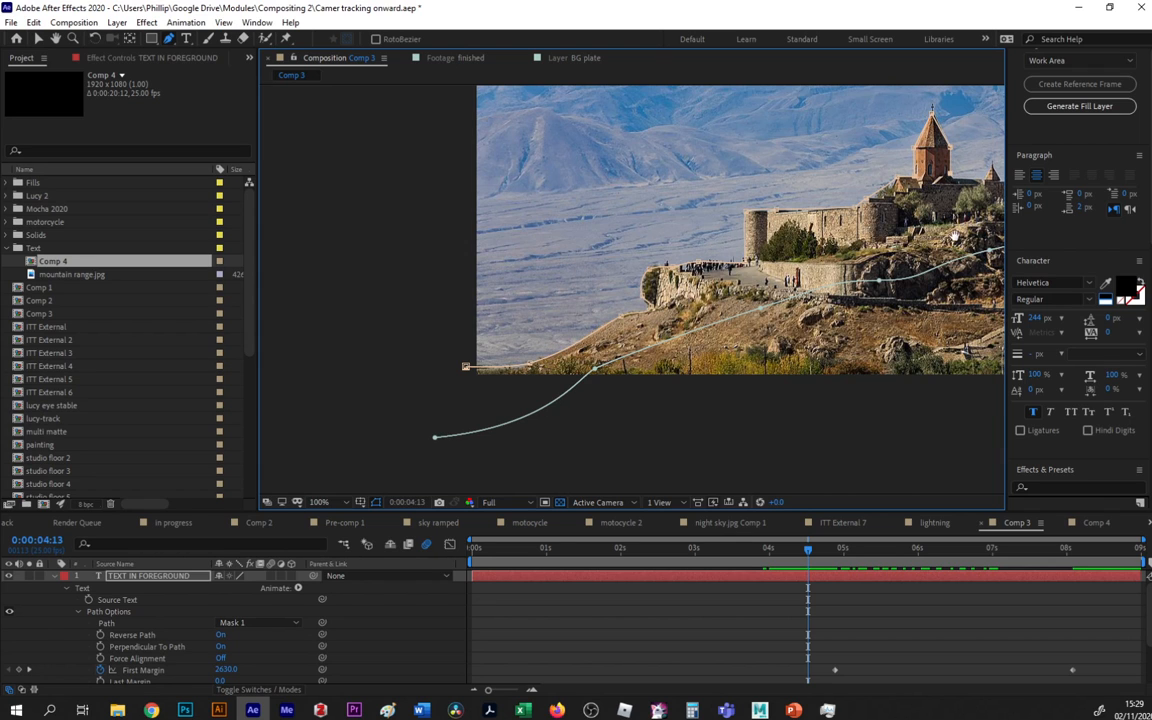
left_click_drag(955, 237, 708, 202)
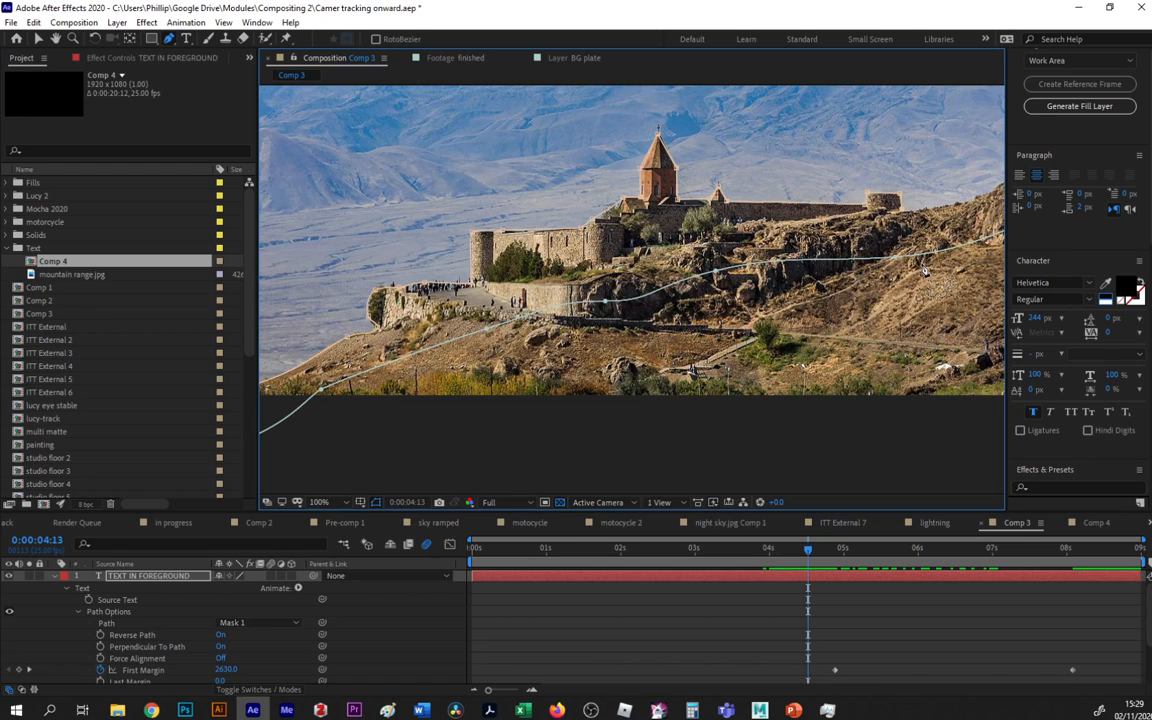
left_click_drag(909, 296, 610, 294)
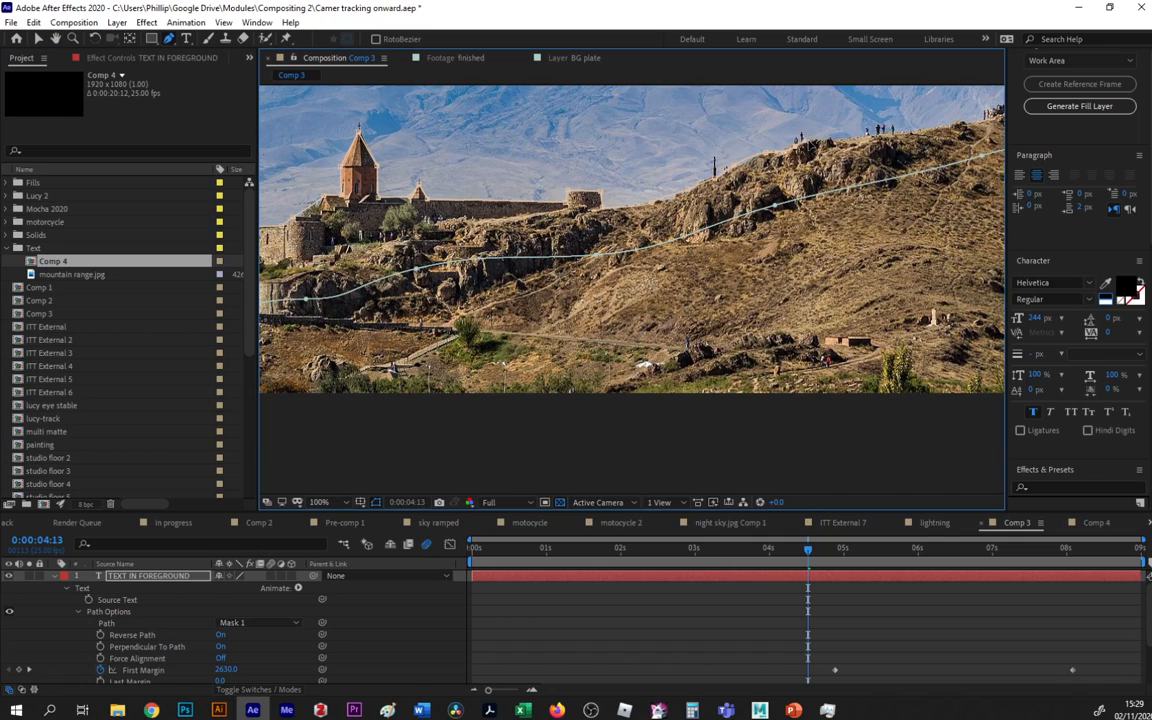
left_click_drag(869, 165, 722, 221)
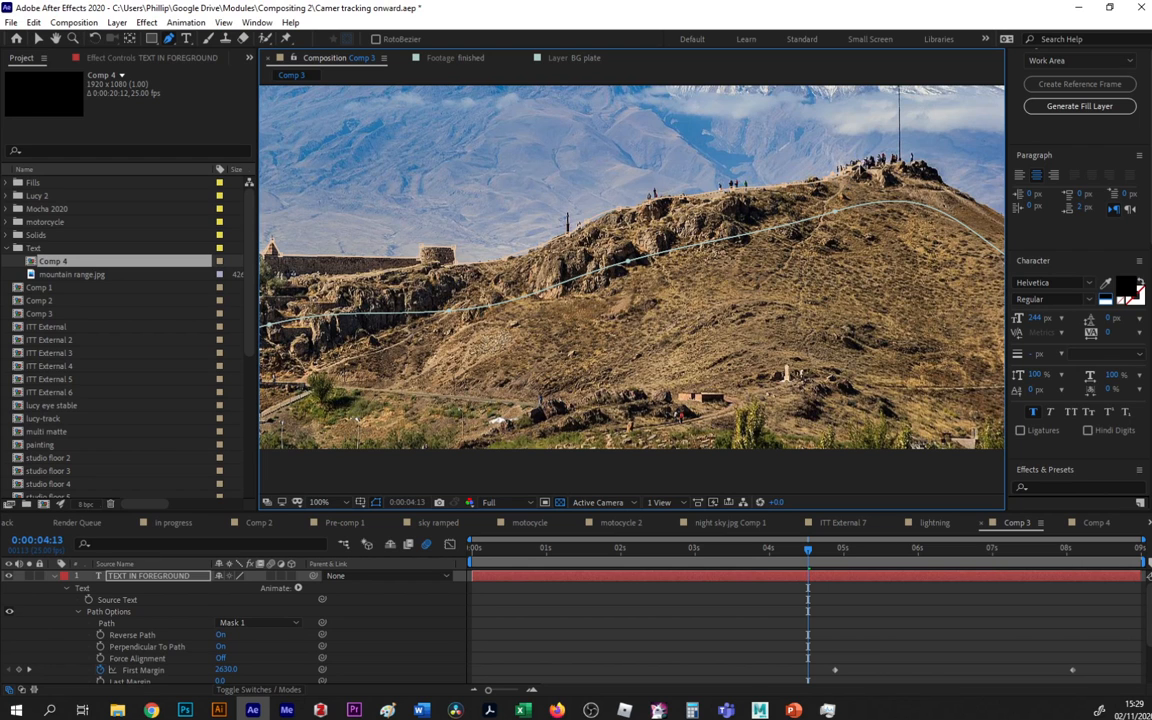
left_click_drag(830, 170, 688, 220)
key("g")
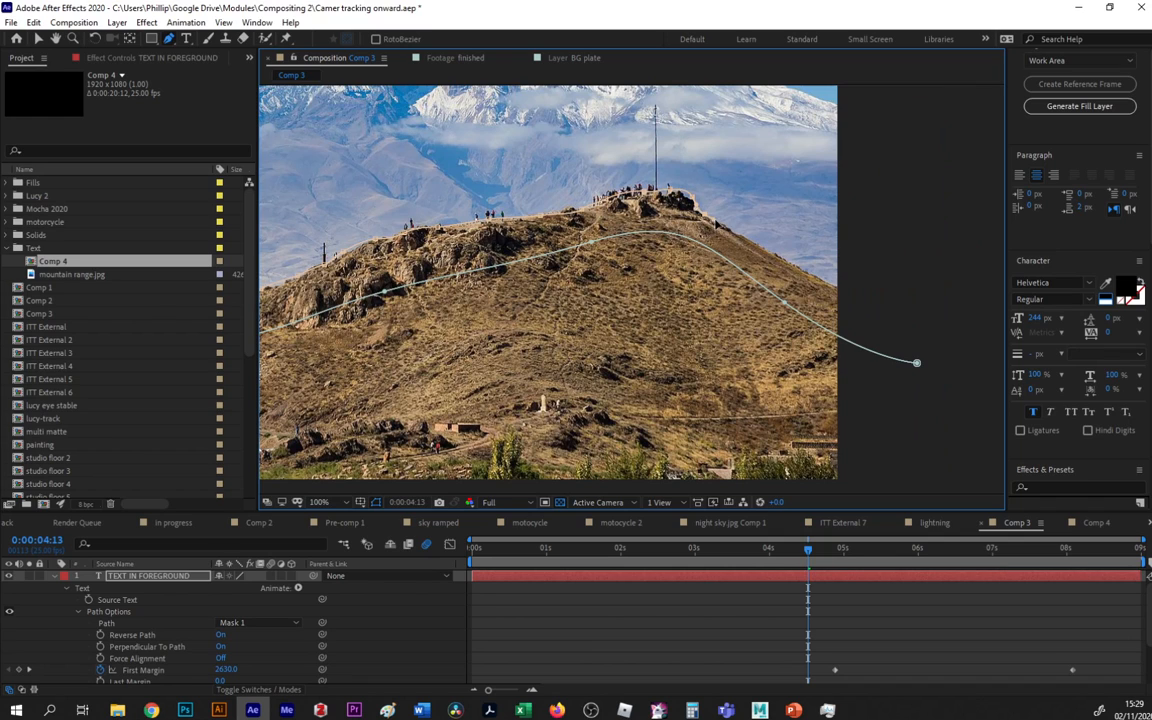
left_click_drag(680, 238, 622, 261)
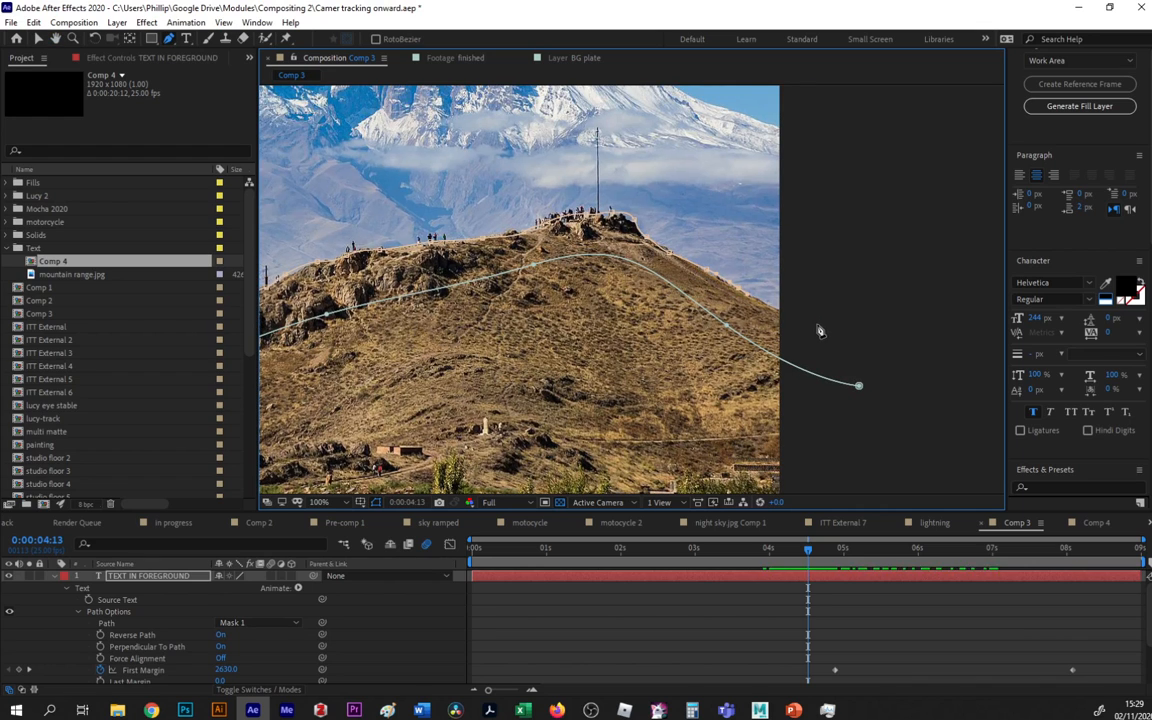
left_click_drag(816, 325, 833, 330)
Close the second mask with corner points below the frame so it encloses the whole foreground hill
scroll(617, 335, "down", 3)
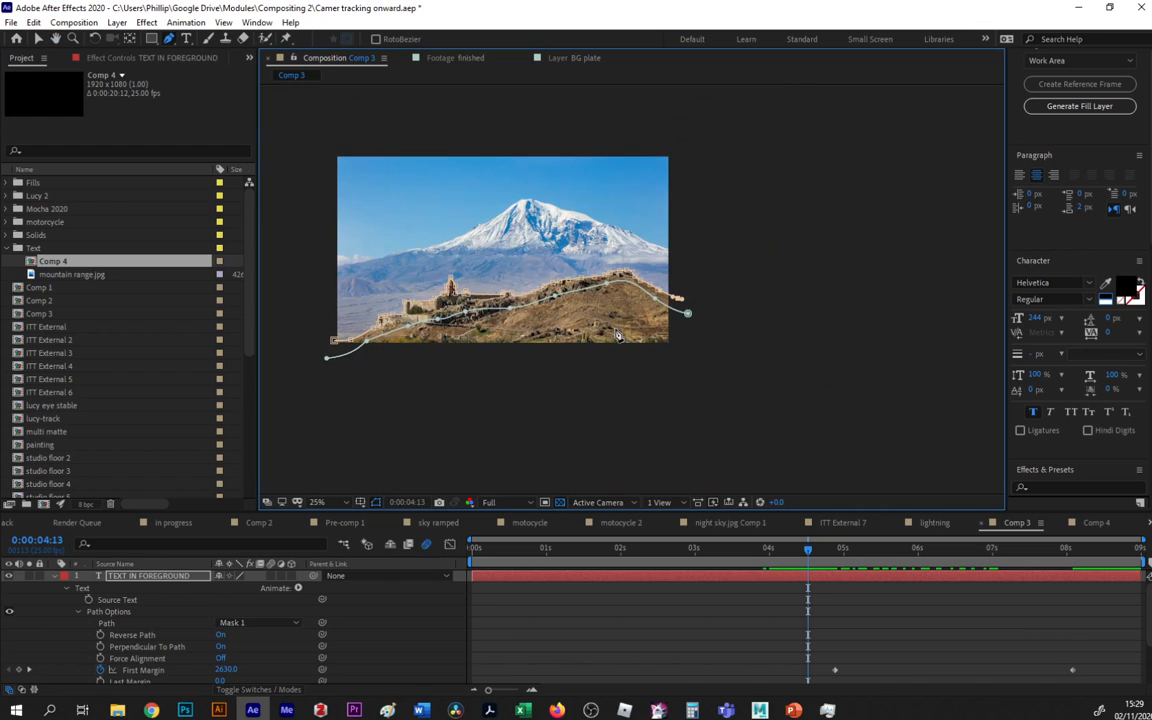
left_click(681, 360)
left_click(332, 374)
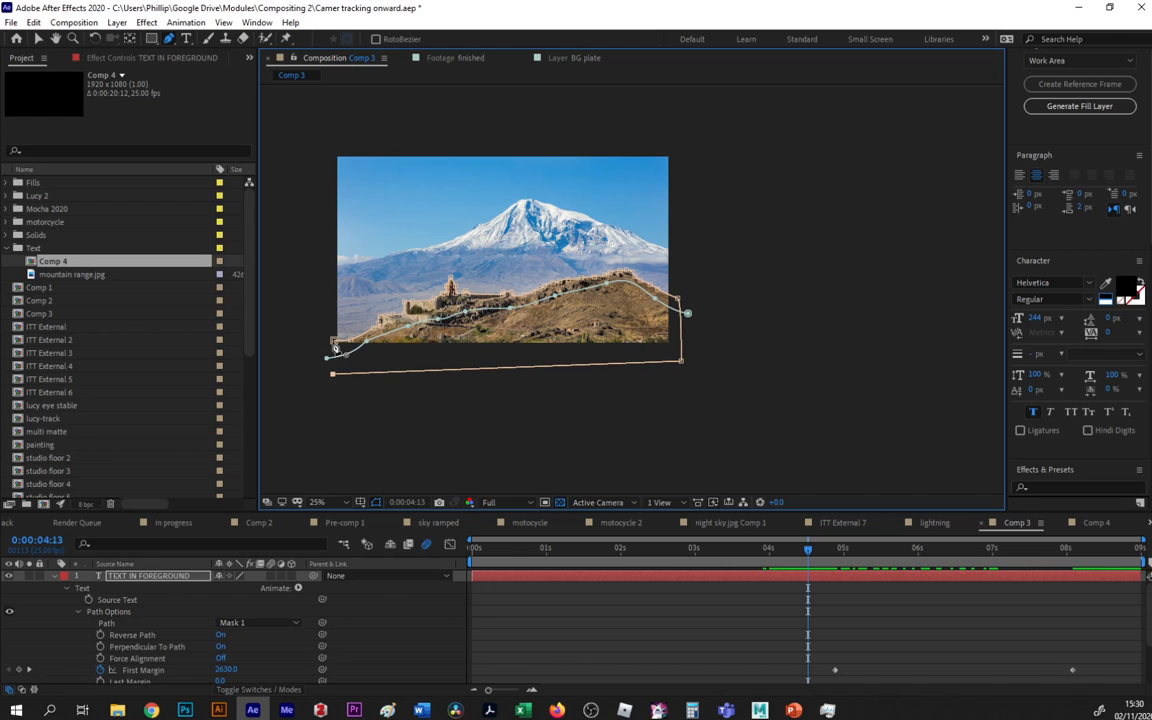
left_click(332, 354)
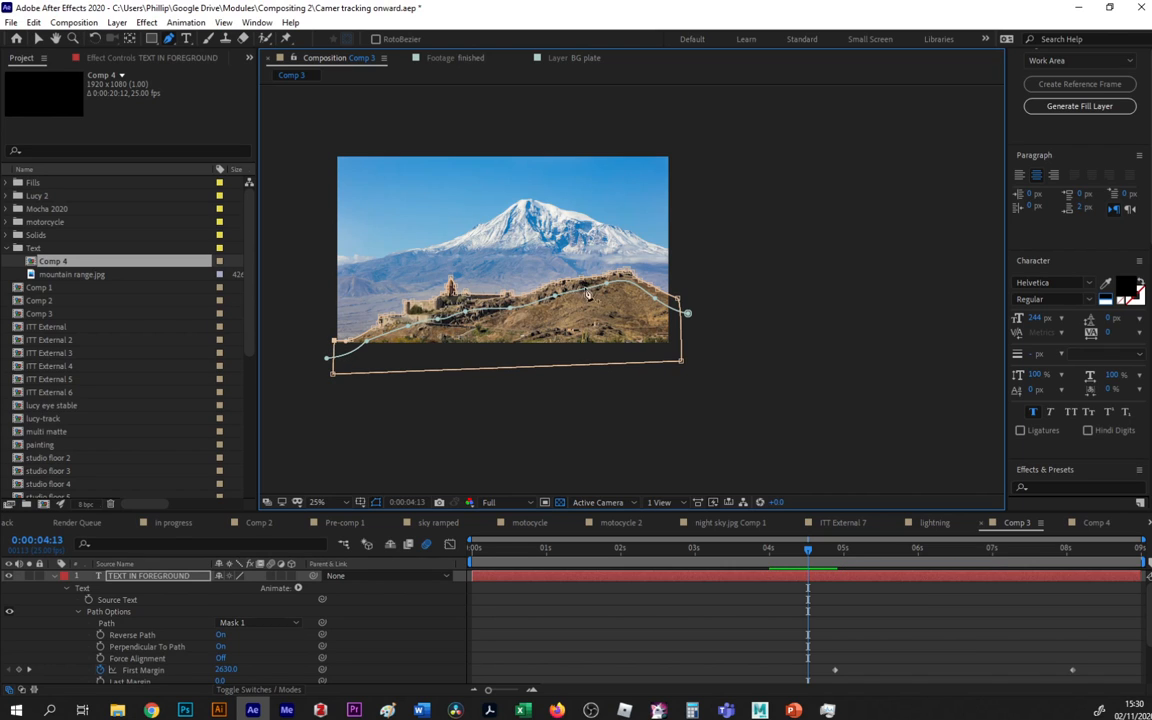
Set Mask 2 of the foreground text layer to Subtract and check the text behind the hill around 5 seconds
scroll(121, 649, "down", 1)
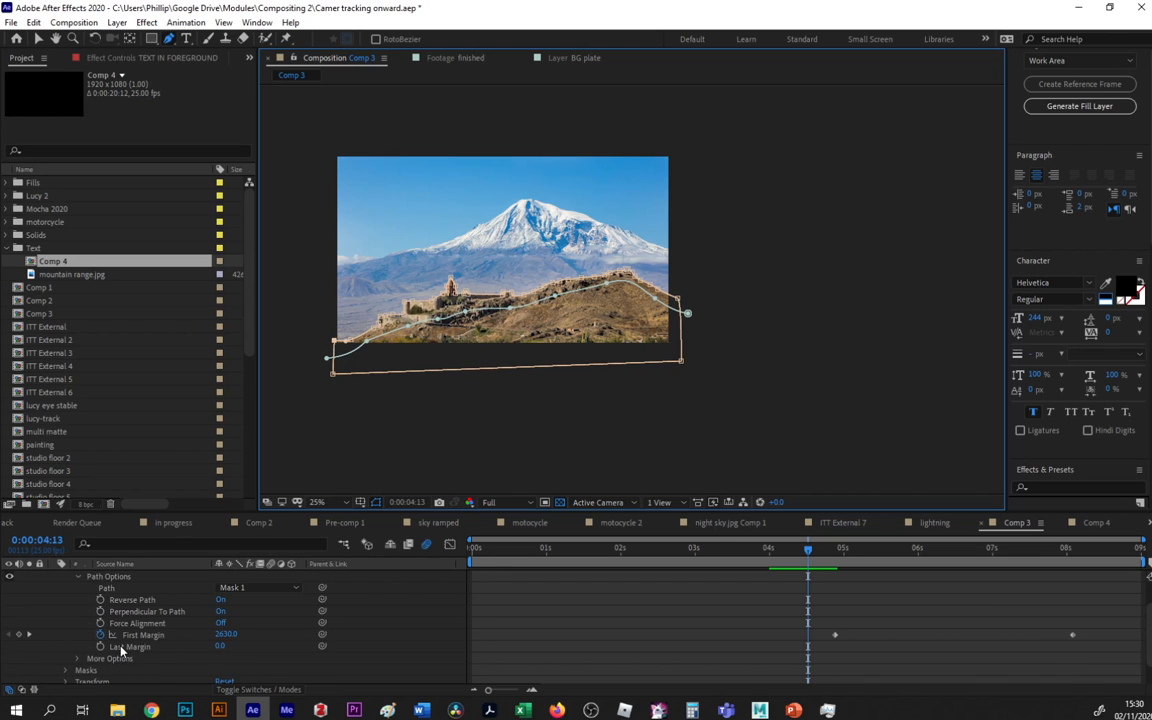
scroll(121, 649, "up", 1)
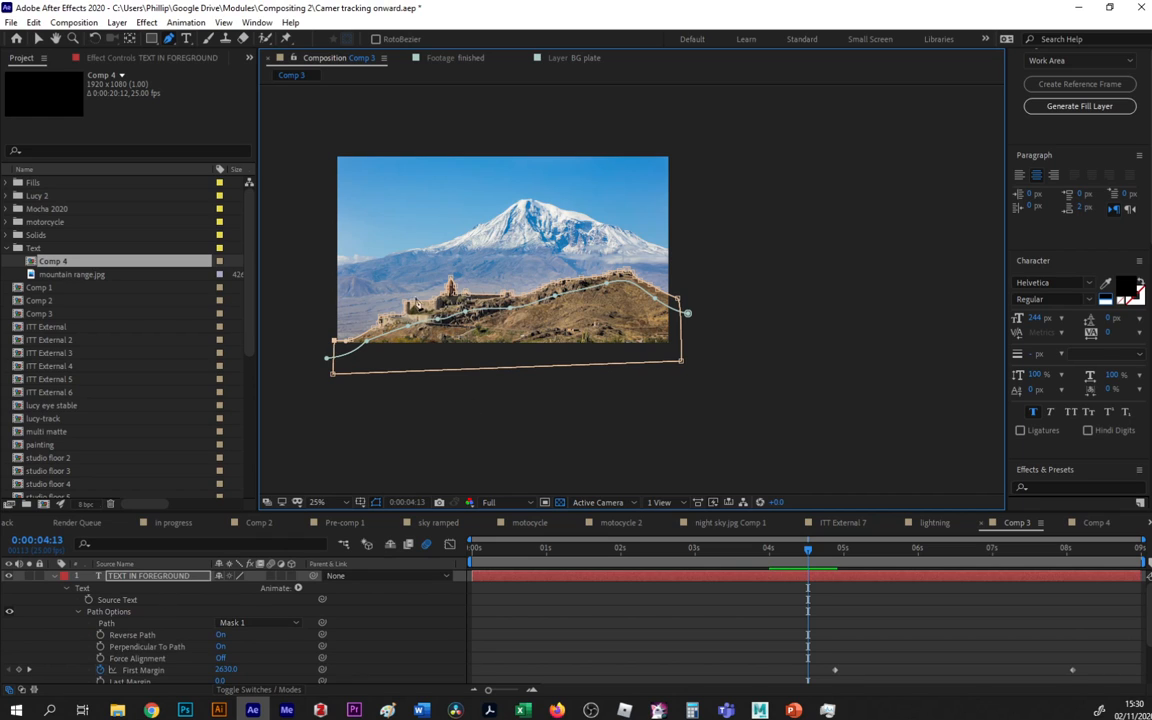
left_click_drag(822, 556, 888, 556)
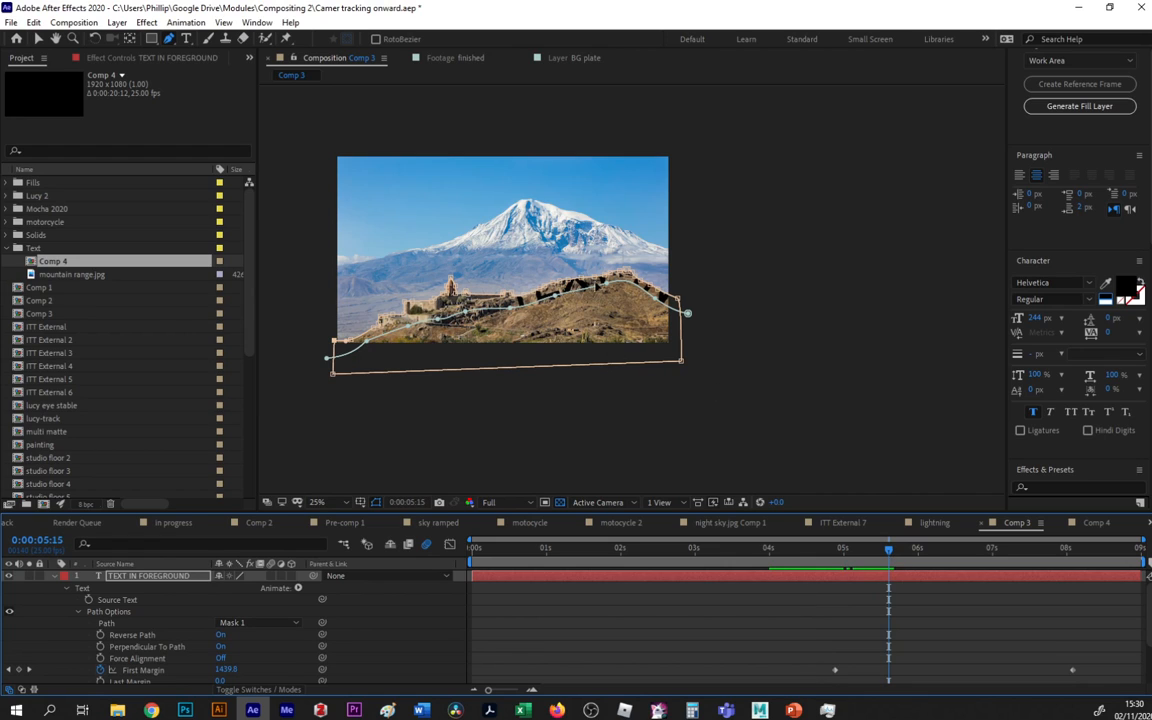
scroll(592, 290, "up", 2)
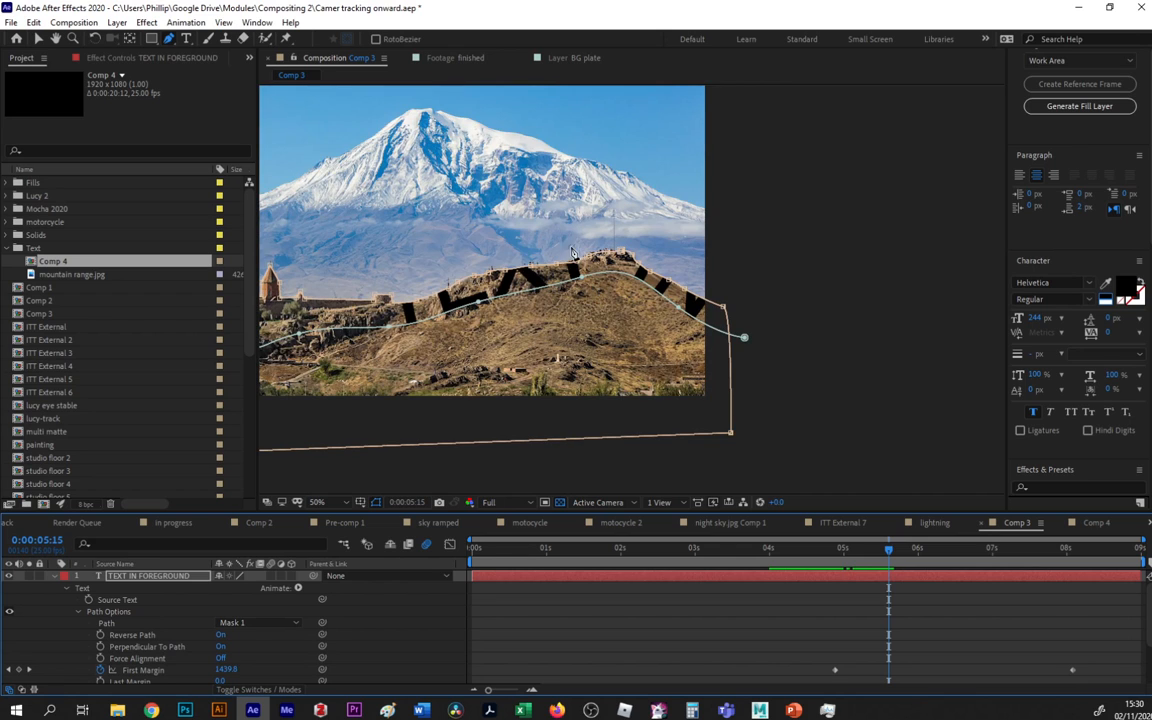
left_click(144, 579)
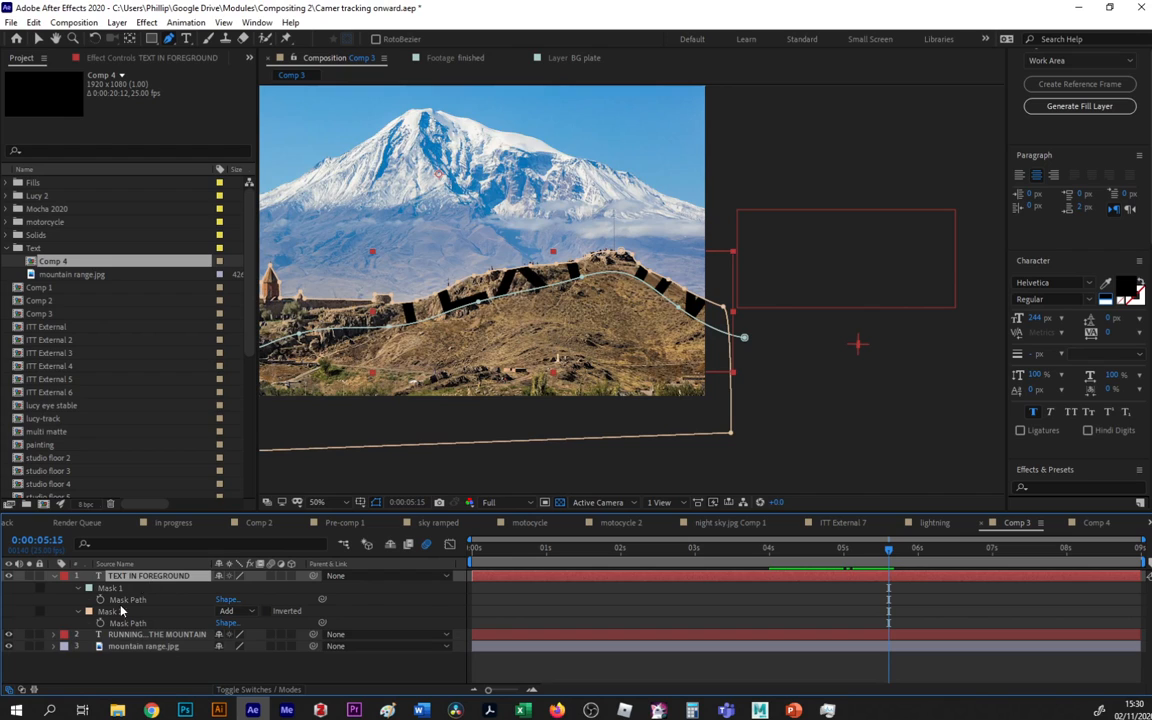
left_click(111, 612)
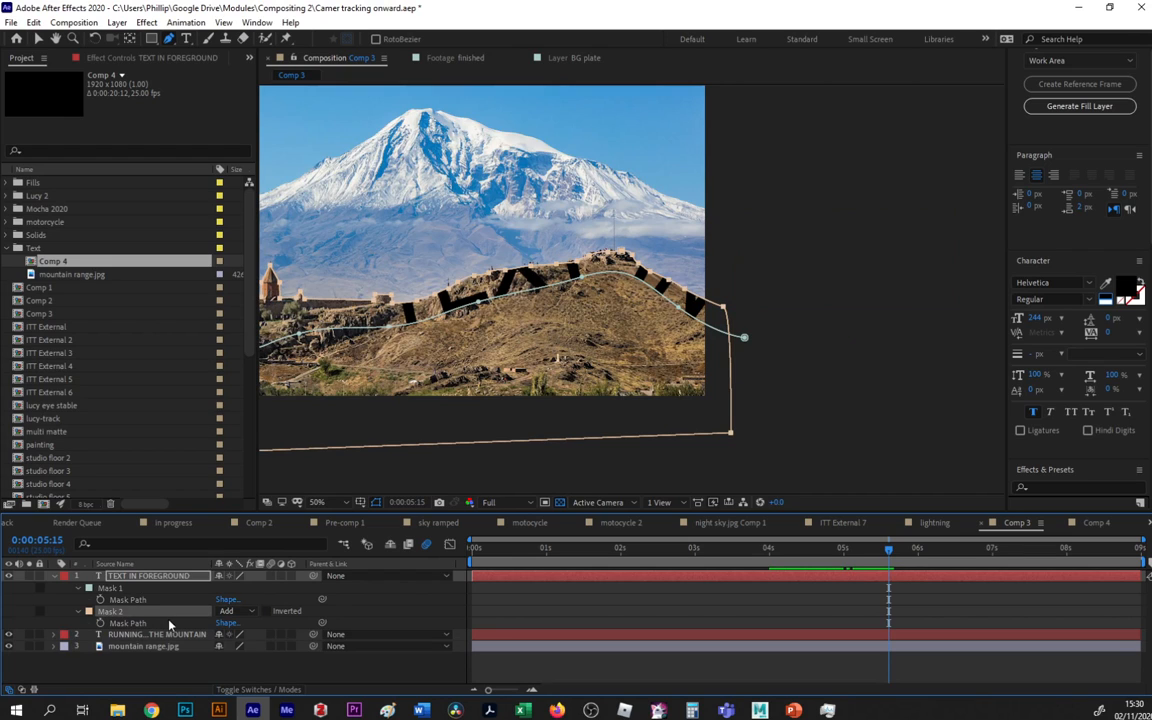
left_click(244, 614)
left_click(256, 537)
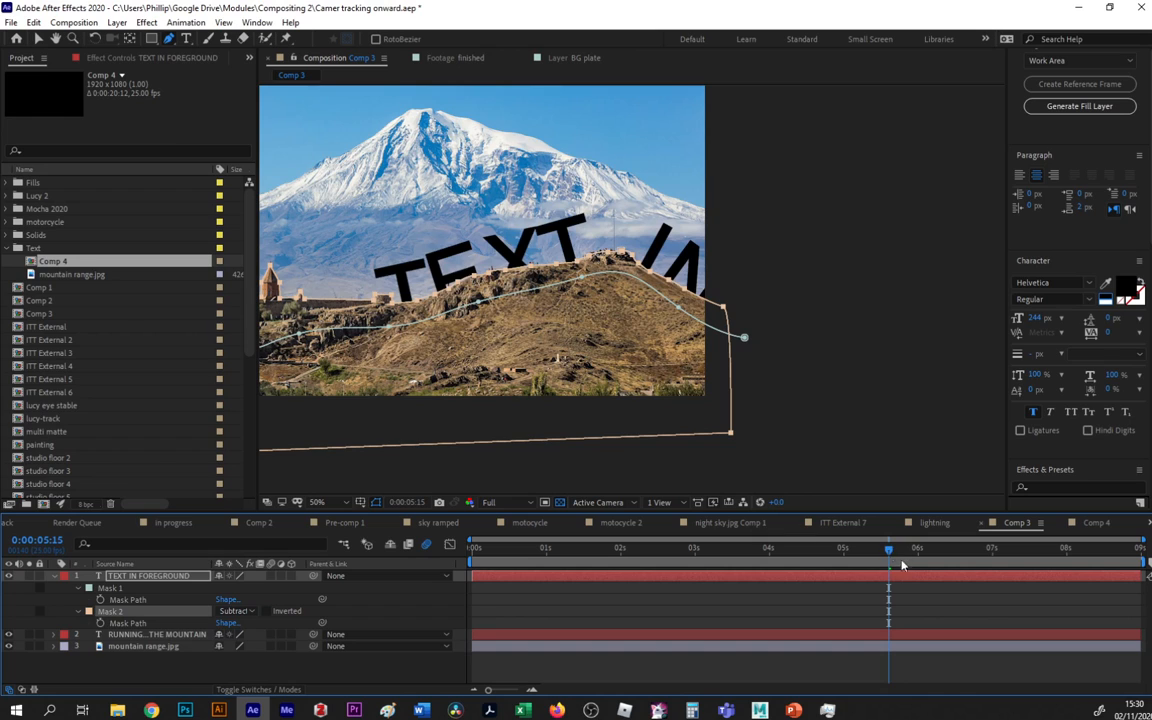
left_click_drag(888, 551, 876, 557)
left_click(663, 607)
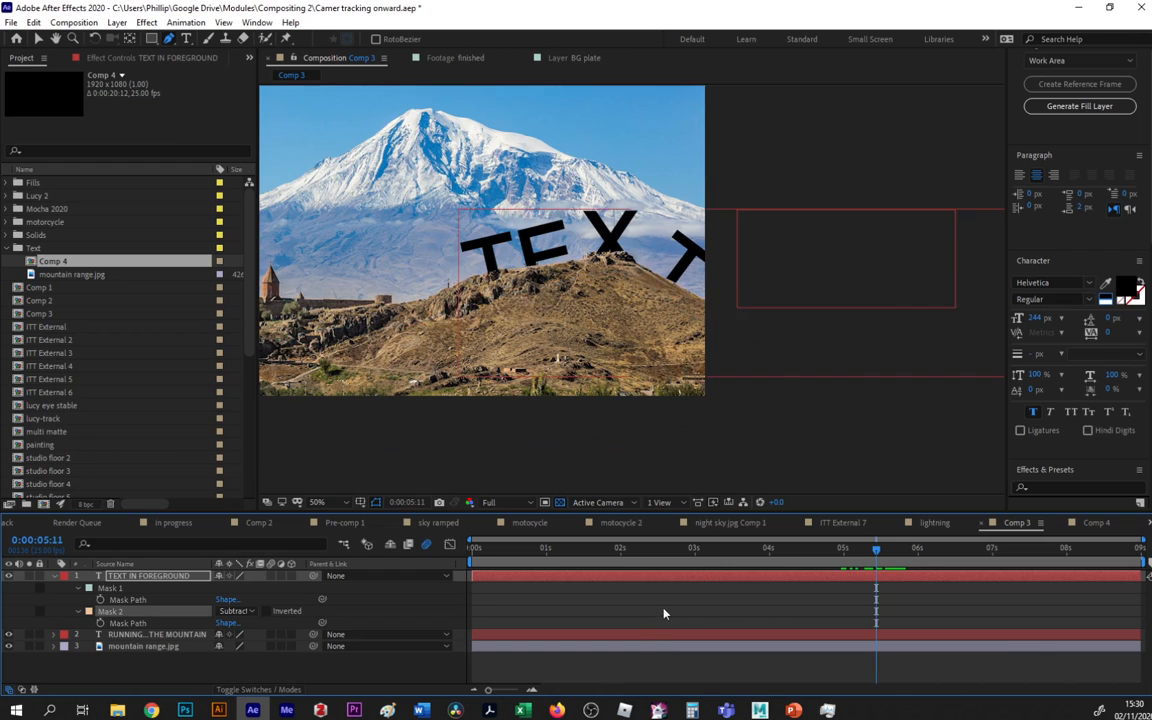
Enable motion blur on both text layers and preview the composition from the start
scroll(538, 402, "down", 2)
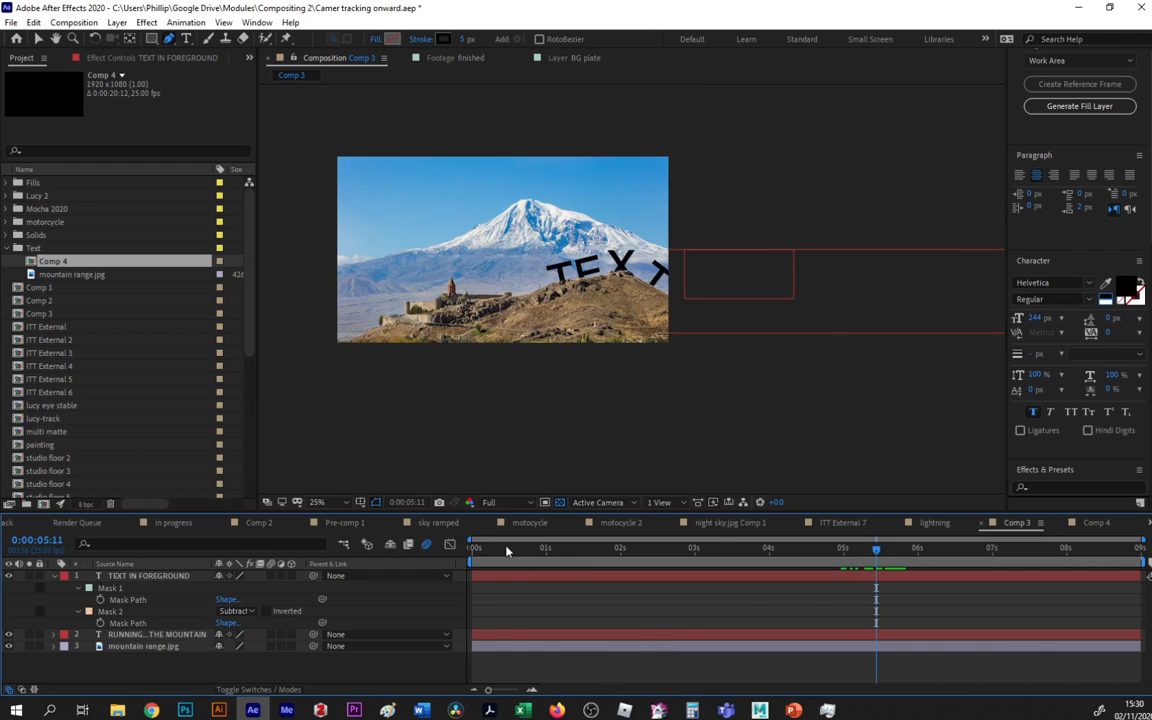
left_click_drag(506, 551, 468, 550)
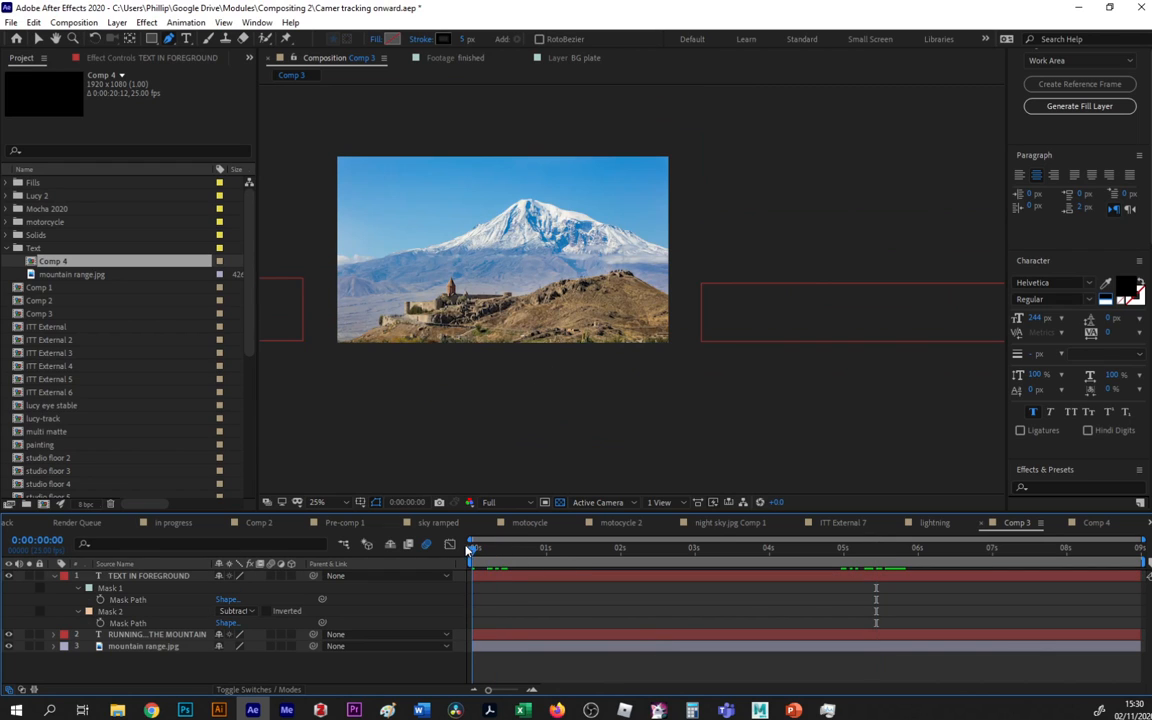
left_click(54, 576)
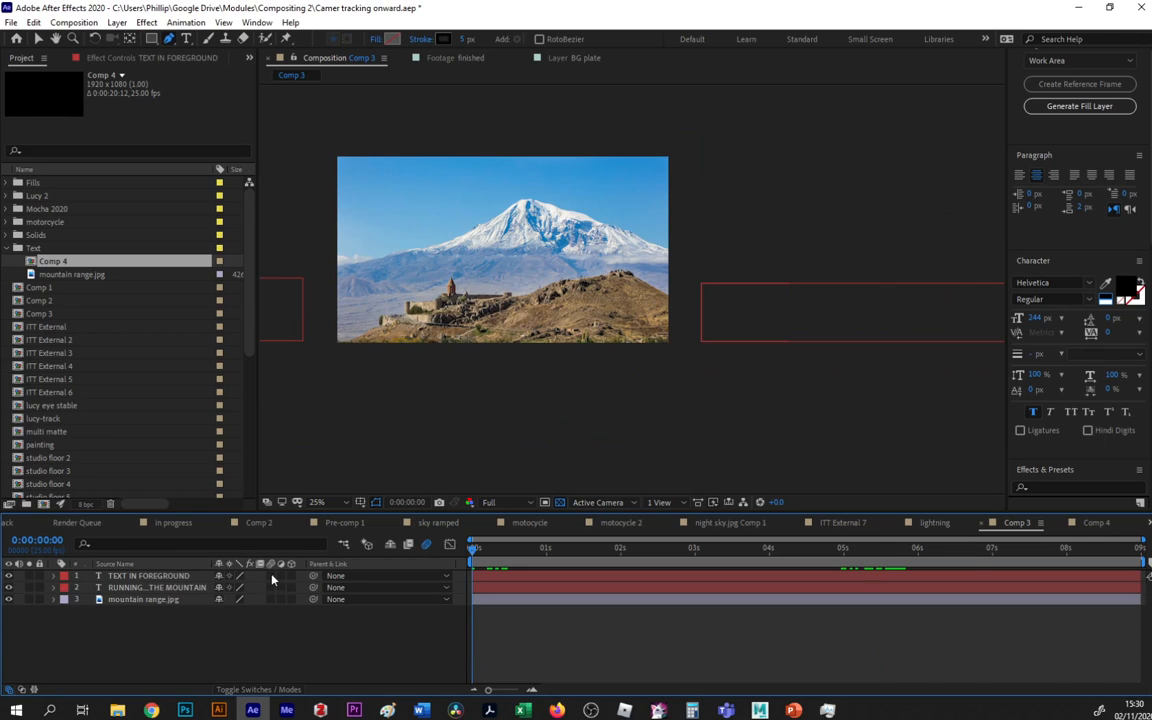
left_click(270, 576)
left_click(270, 588)
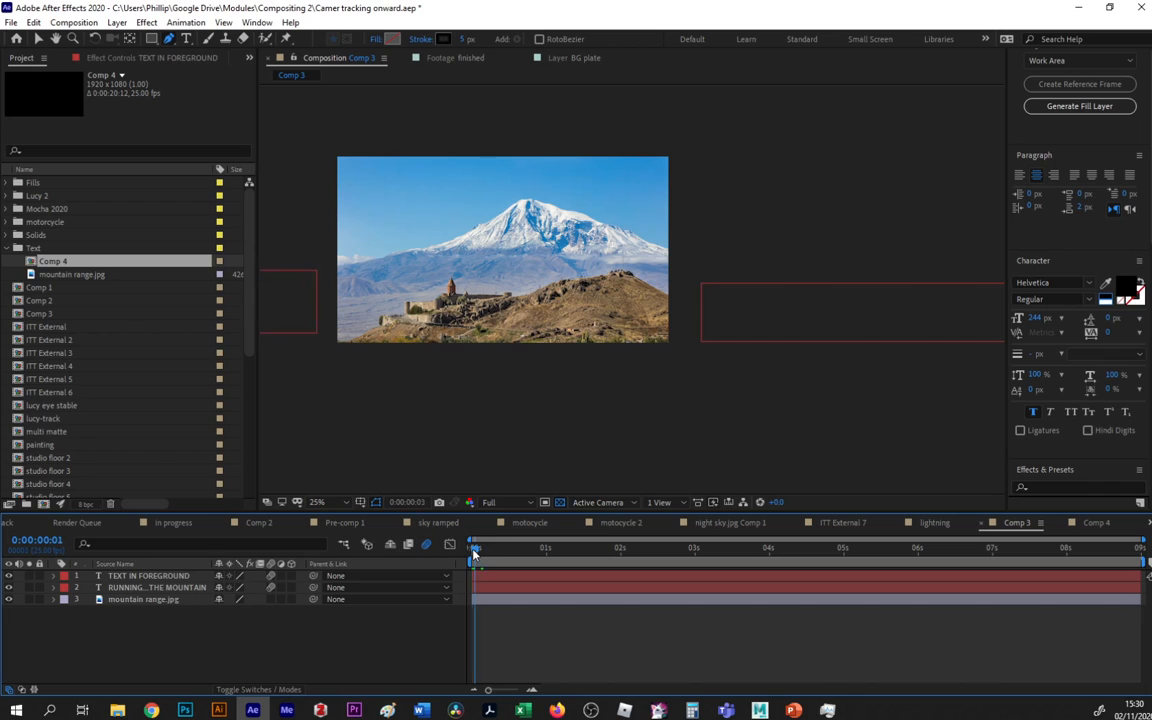
key("space")
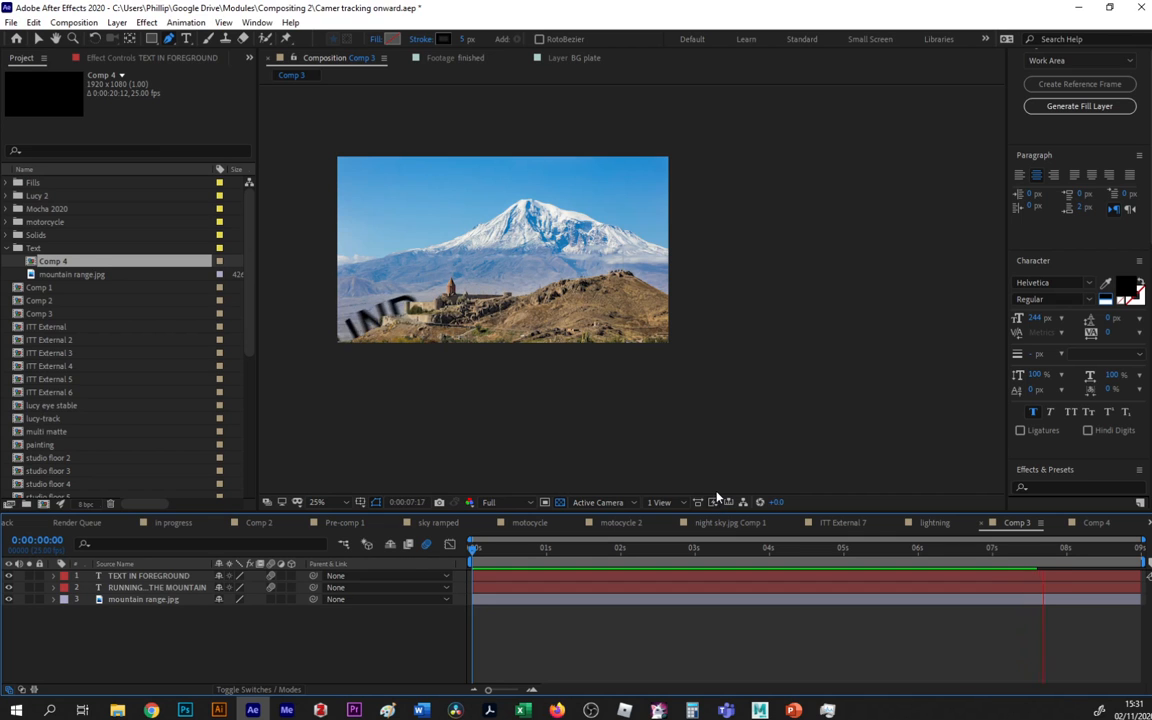
Inspect the foreground text's mask edge along the castle and hill up close, and scrub through the animation to about 7 seconds
left_click(150, 576)
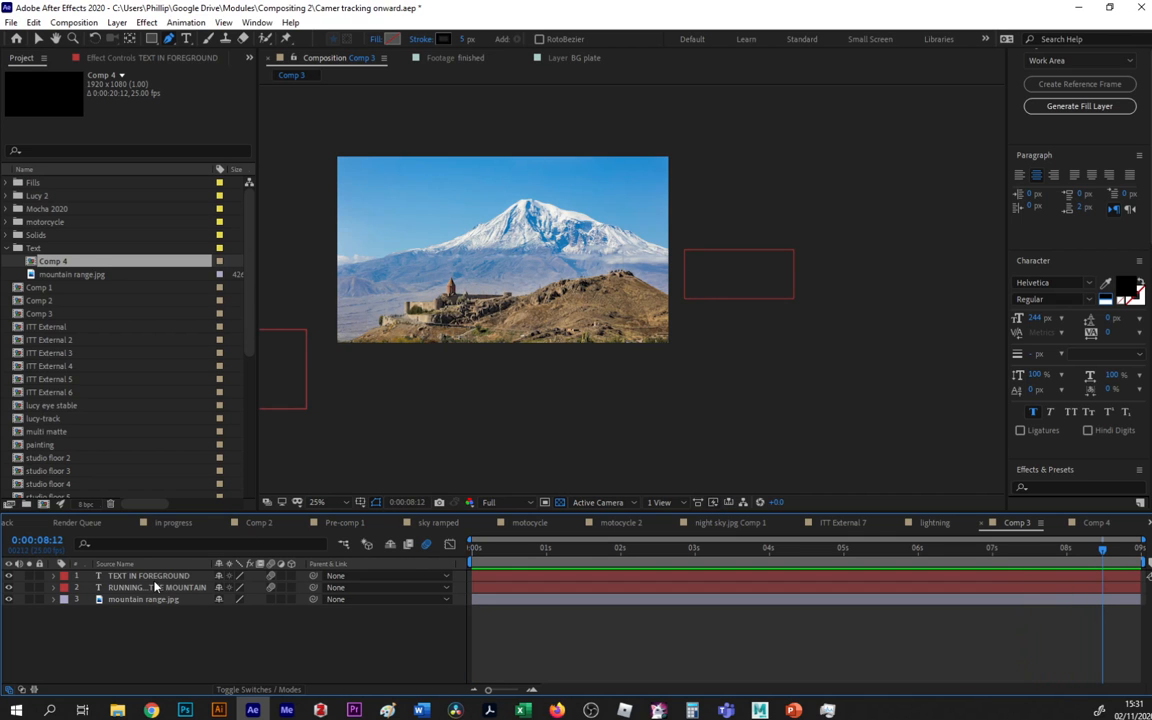
scroll(482, 311, "up", 4)
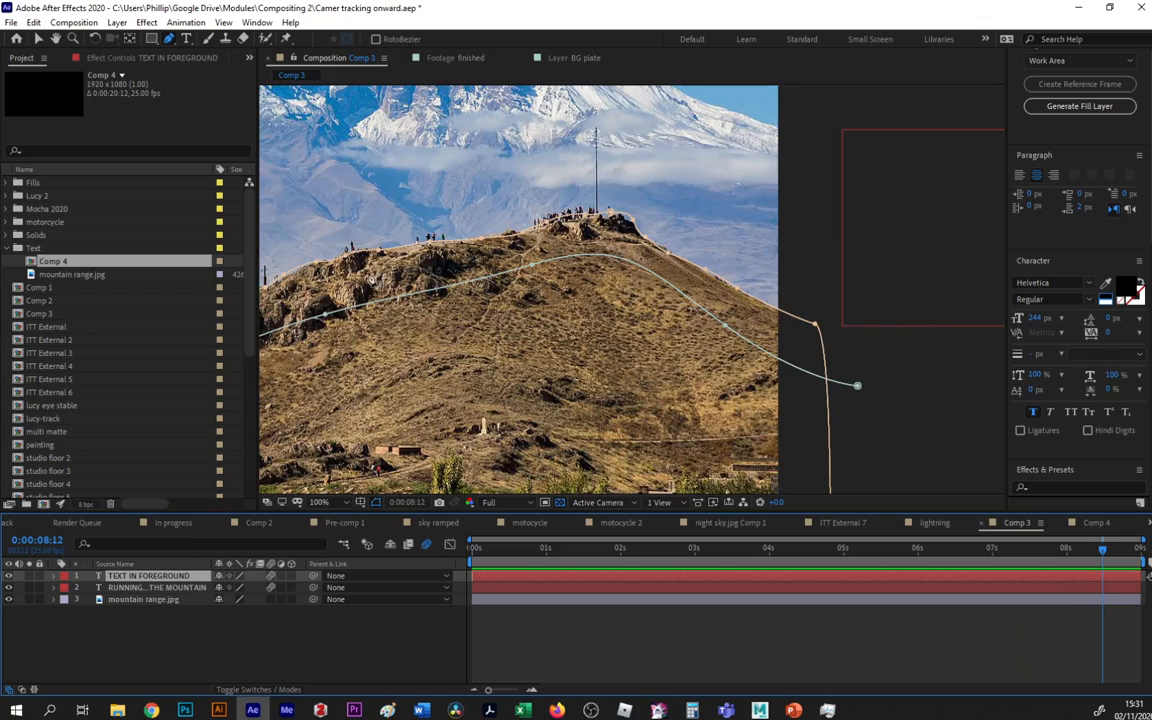
left_click_drag(371, 280, 955, 270)
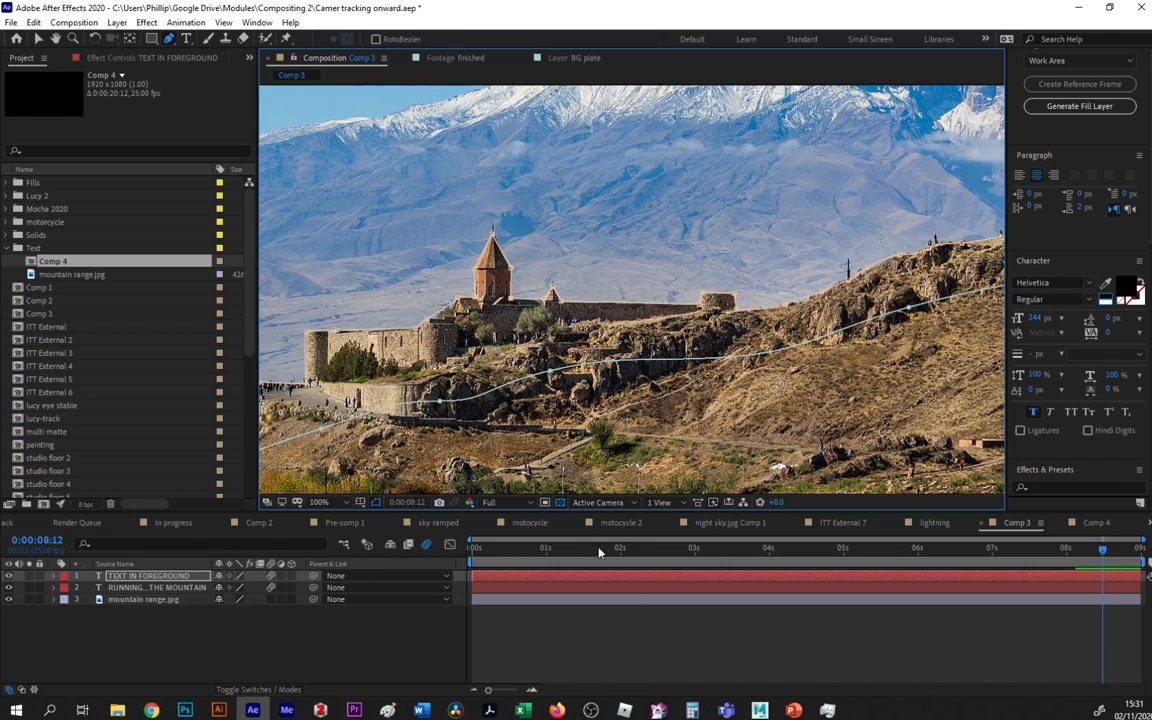
left_click_drag(599, 552, 993, 553)
left_click(598, 642)
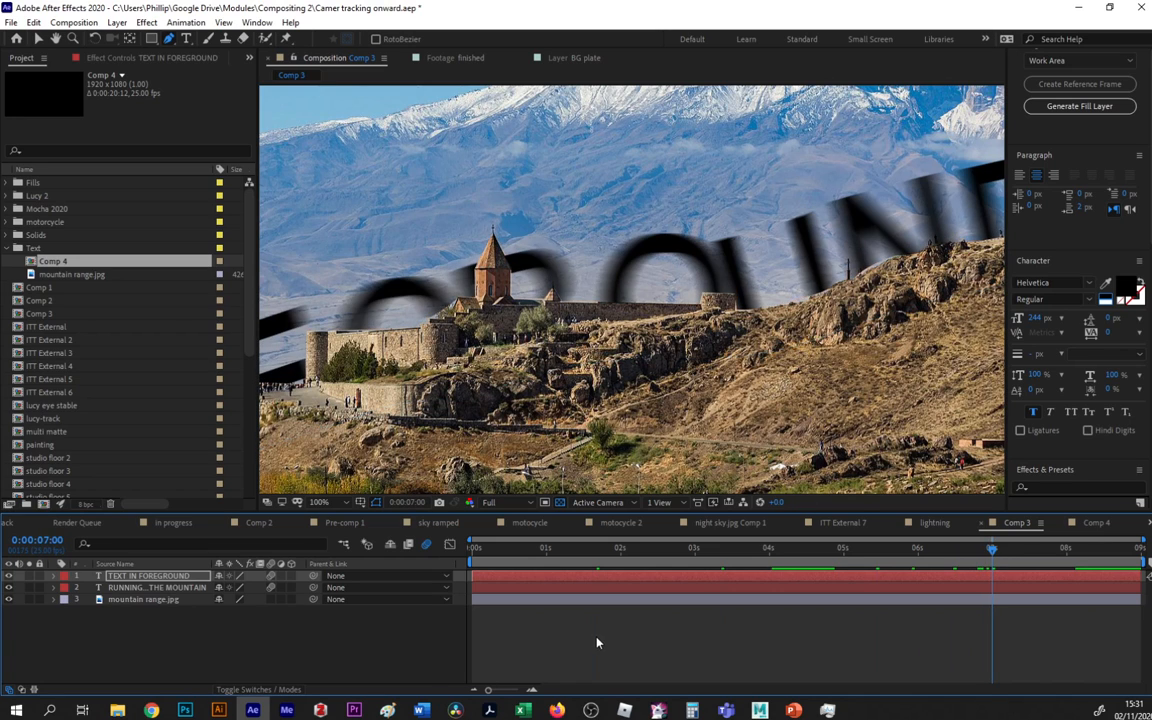
scroll(651, 428, "down", 2)
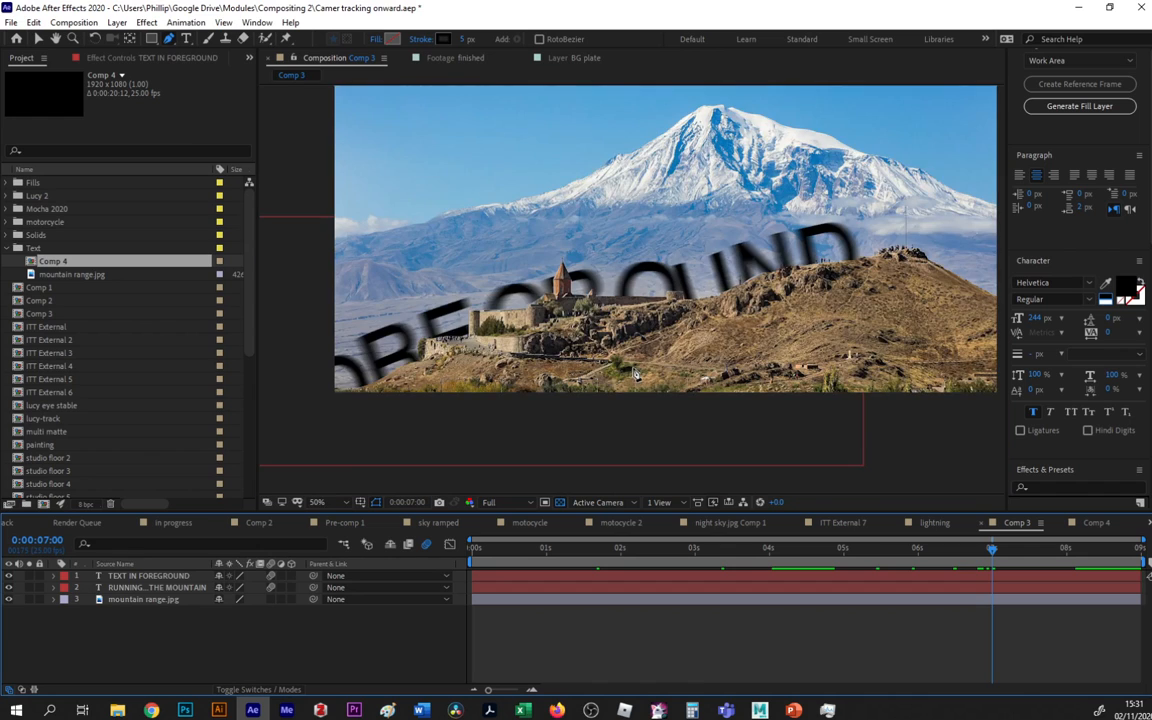
scroll(633, 373, "down", 1)
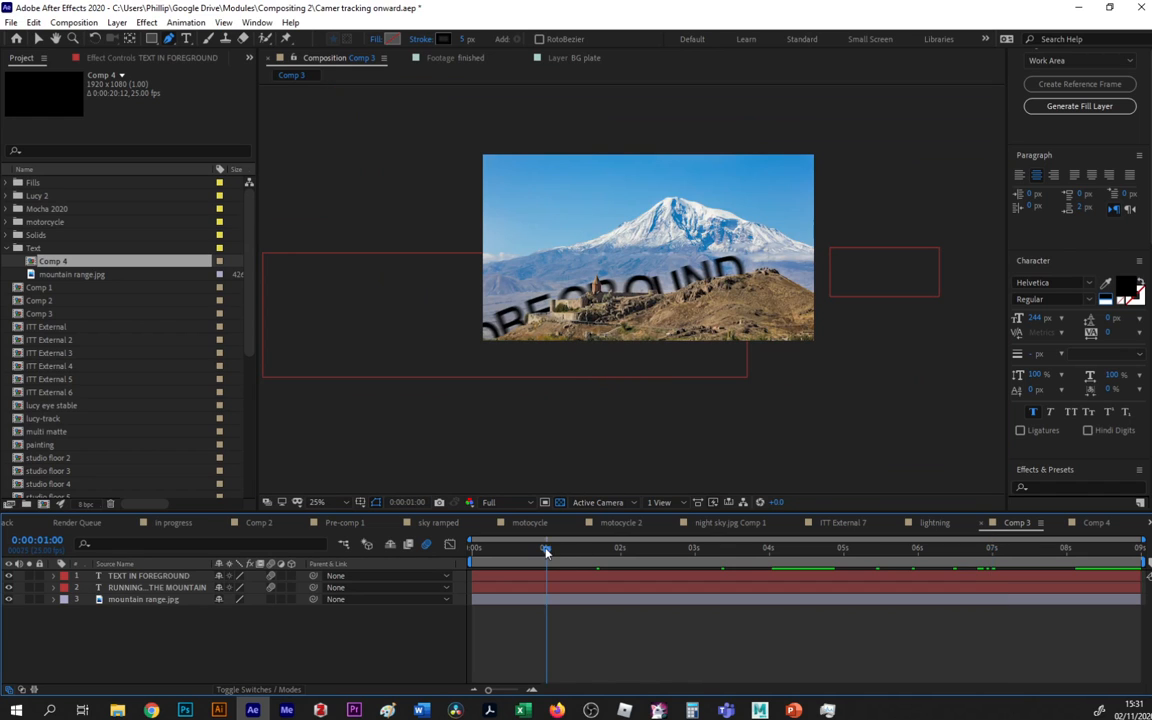
left_click_drag(546, 551, 981, 543)
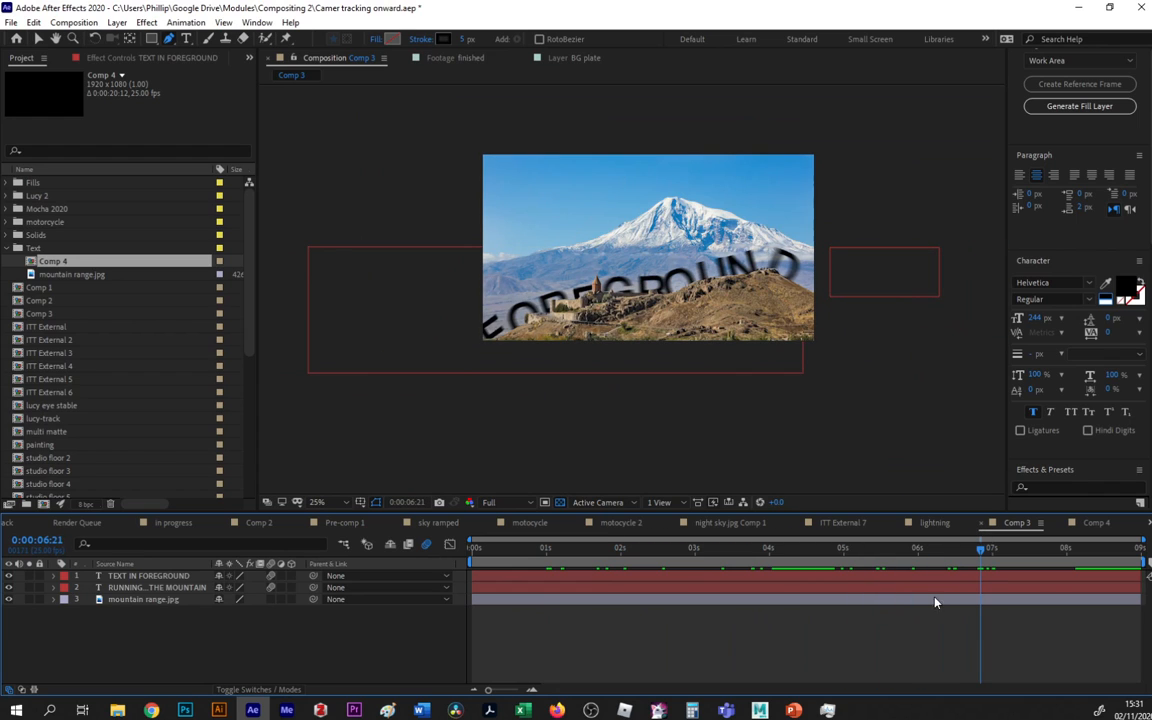